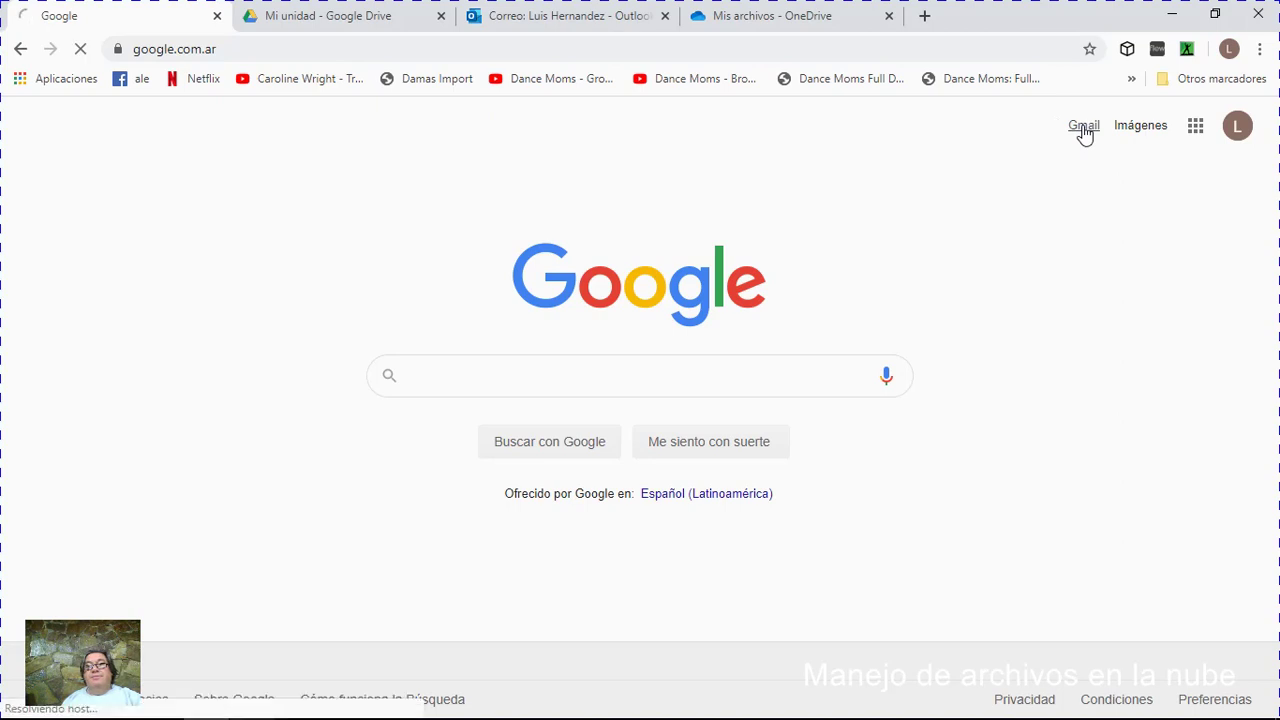
- Browse the Google Drive, Outlook and OneDrive tabs, ending on Google Drive's Mi unidad page
{"action": "left_click", "coordinate": [322, 18]}
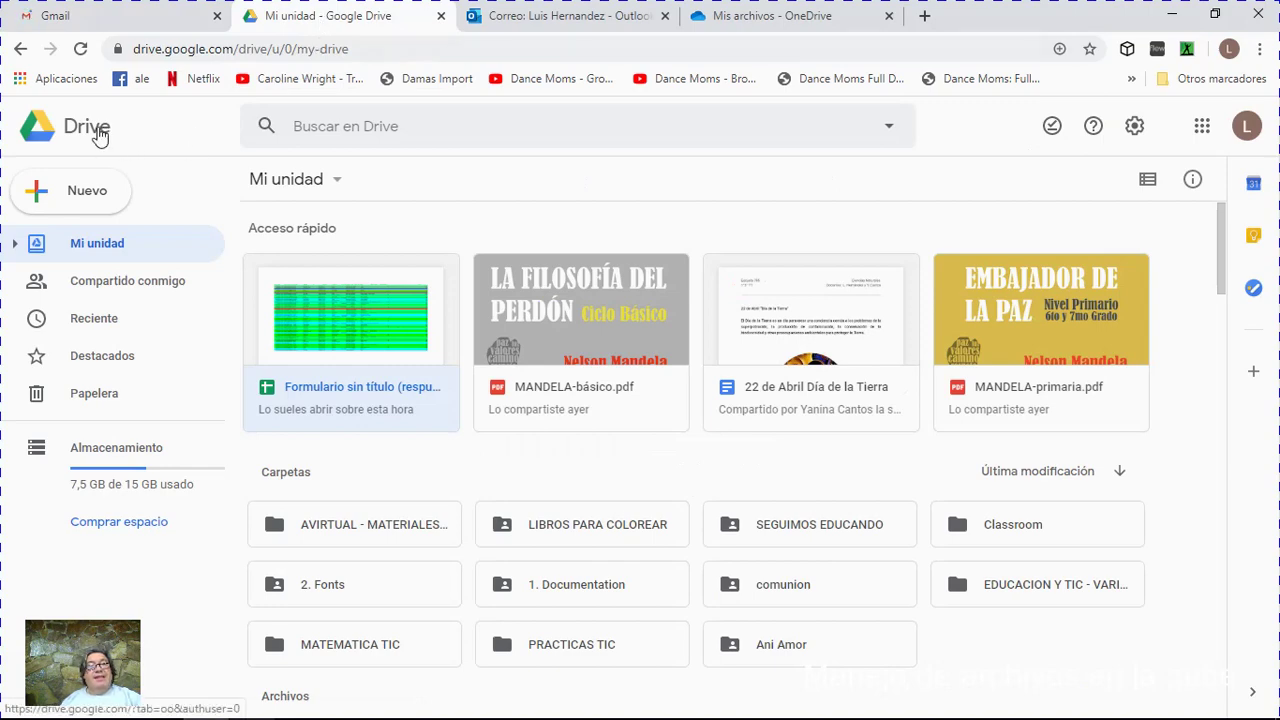
{"action": "left_click", "coordinate": [590, 18]}
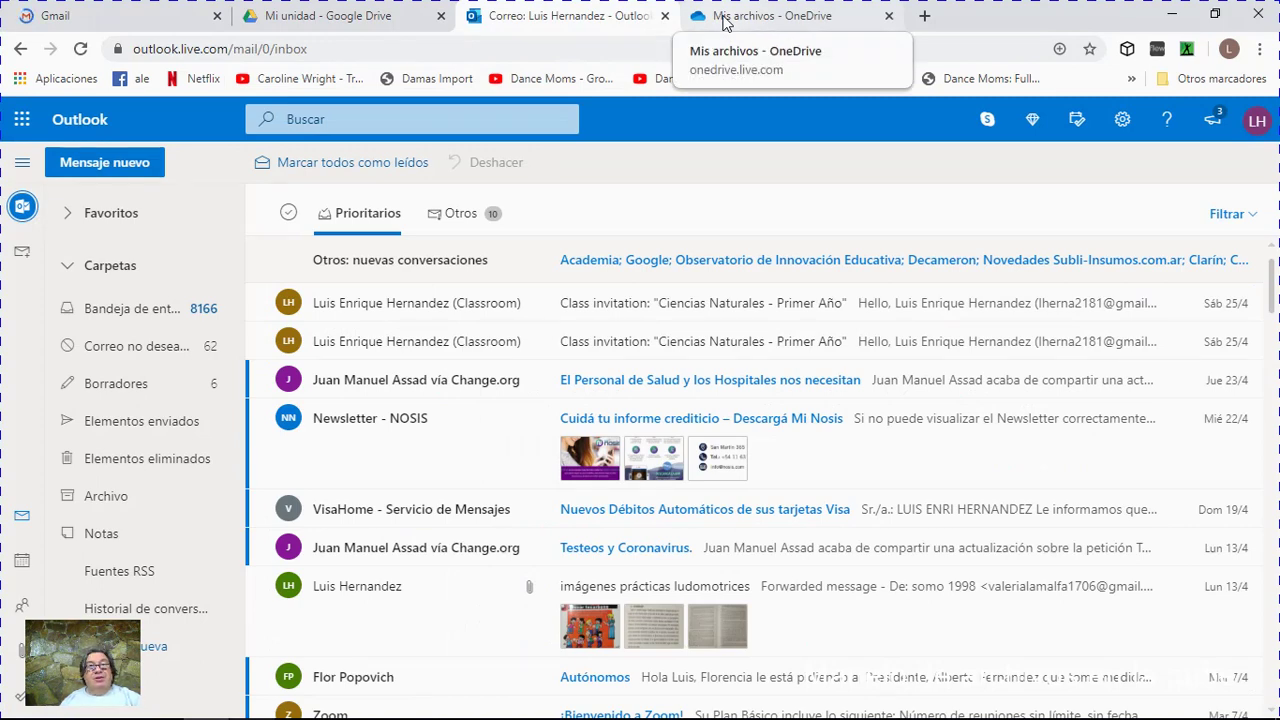
{"action": "left_click", "coordinate": [726, 20]}
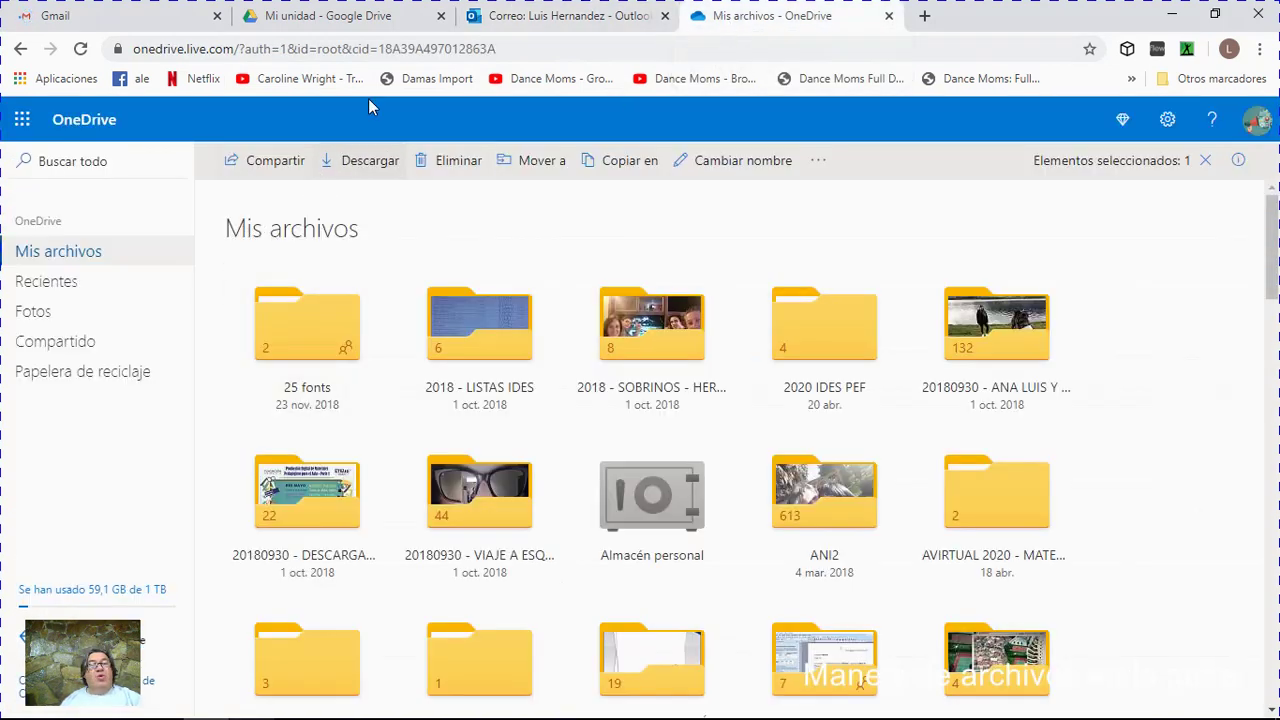
{"action": "left_click", "coordinate": [357, 24]}
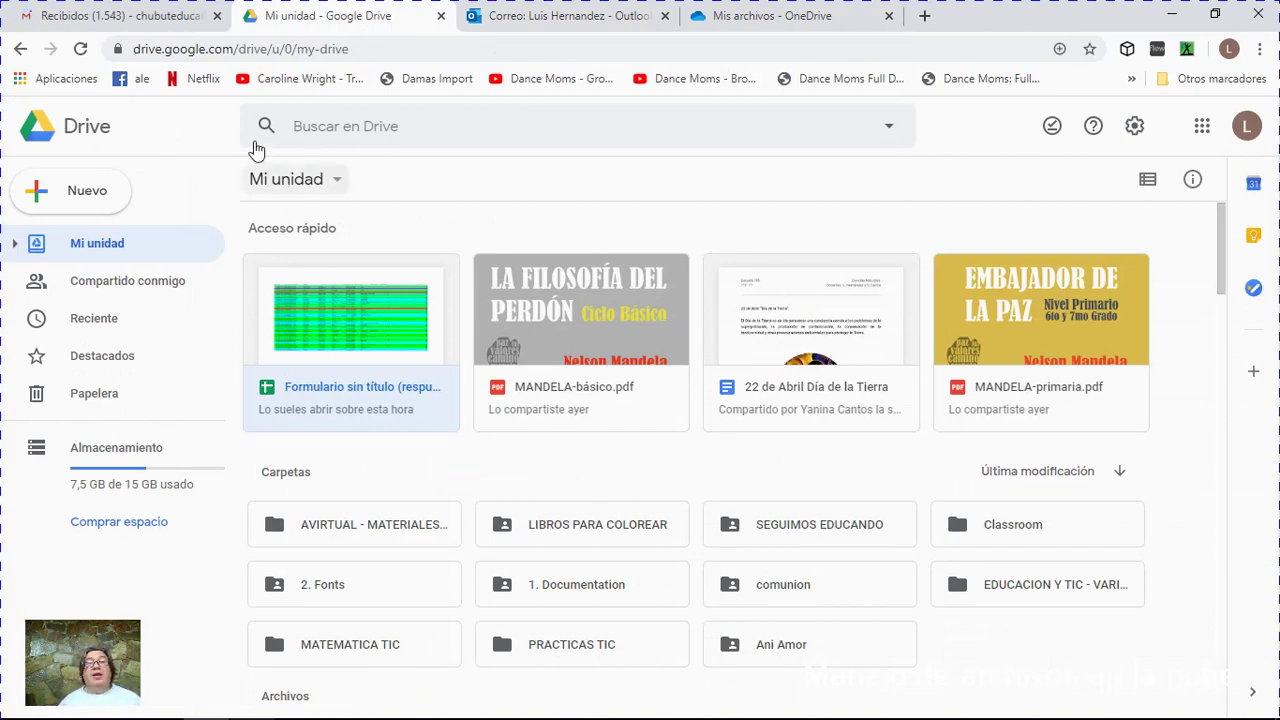
- Check the Outlook inbox and OneDrive files, then move to the Gmail inbox tab
{"action": "left_click", "coordinate": [607, 10]}
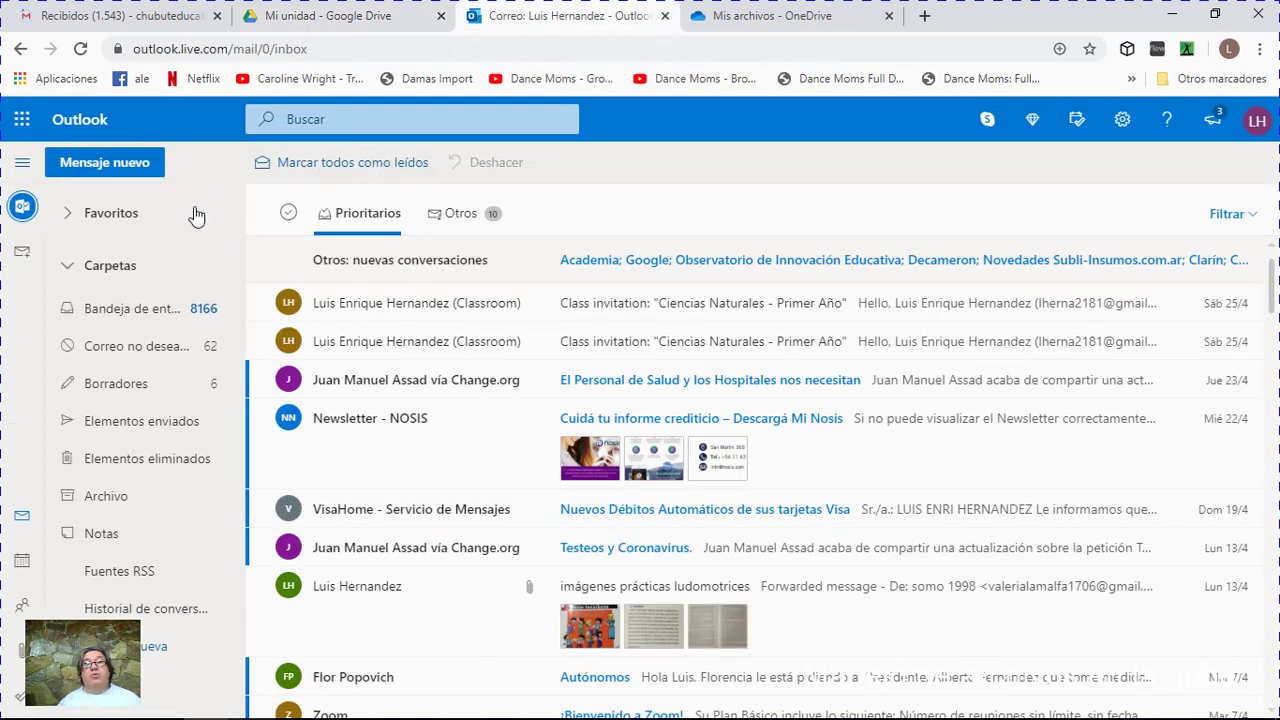
{"action": "left_click", "coordinate": [833, 17]}
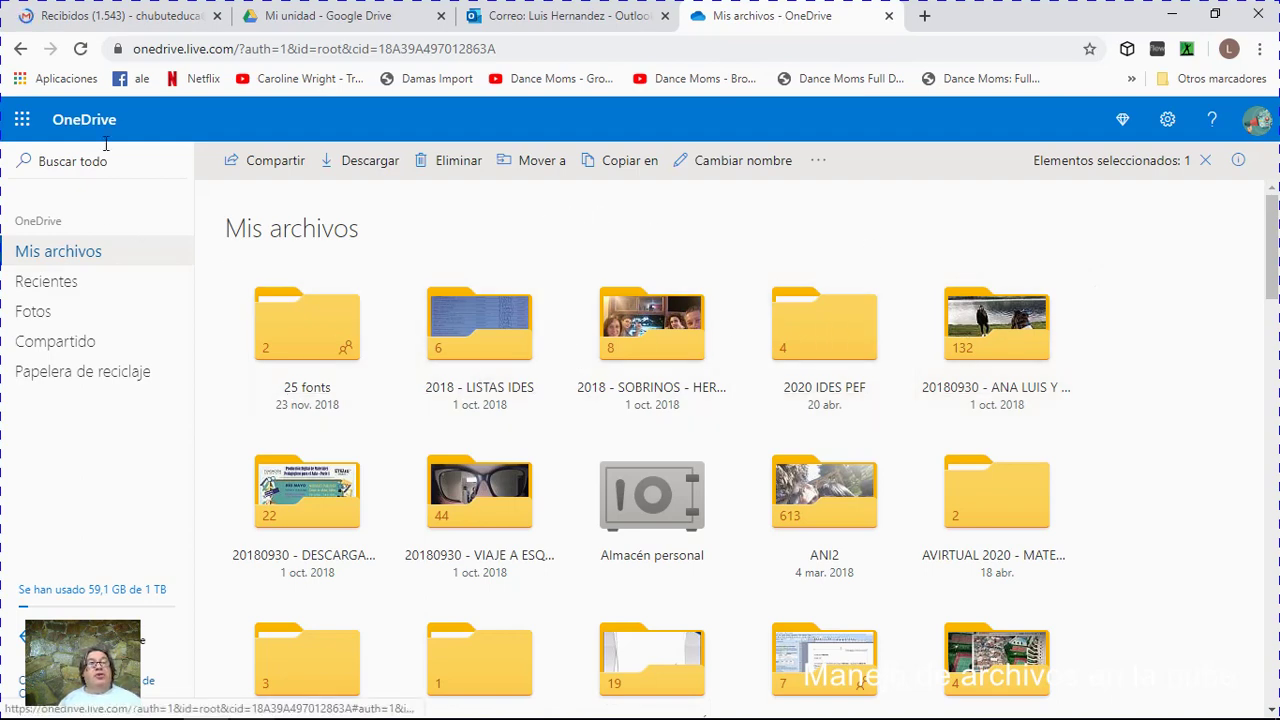
{"action": "left_click", "coordinate": [310, 18]}
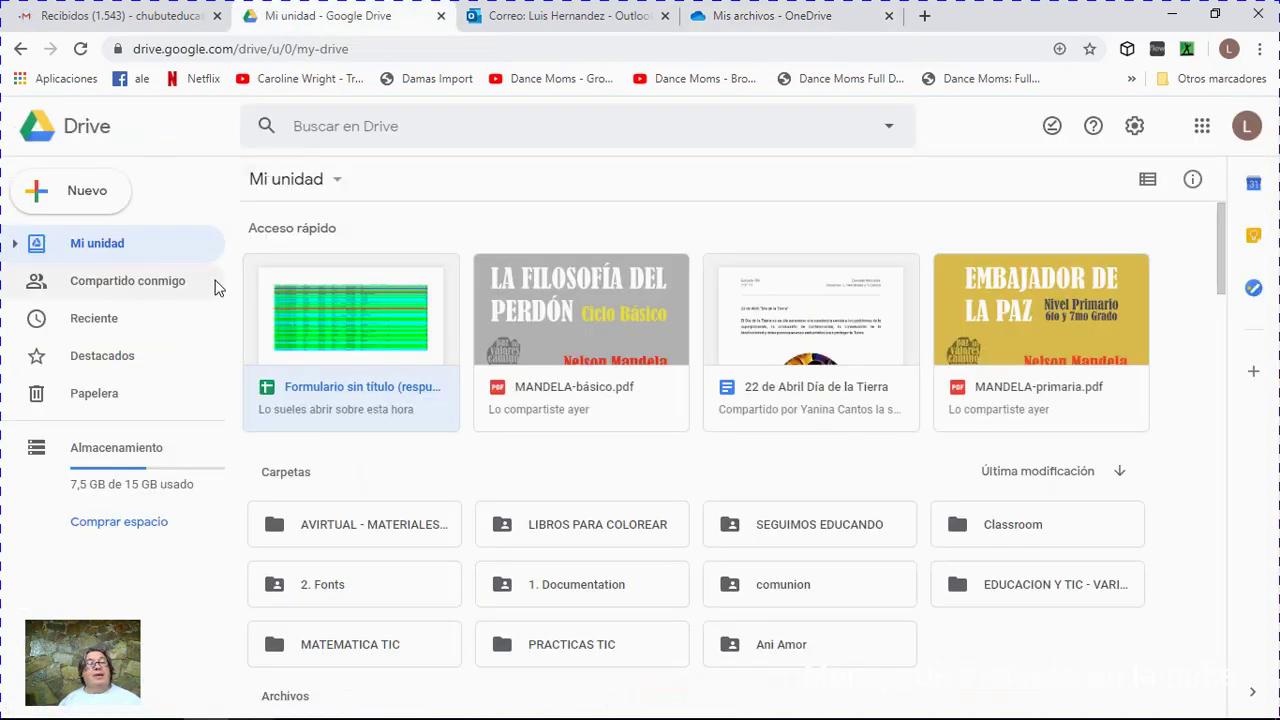
{"action": "left_click", "coordinate": [146, 16]}
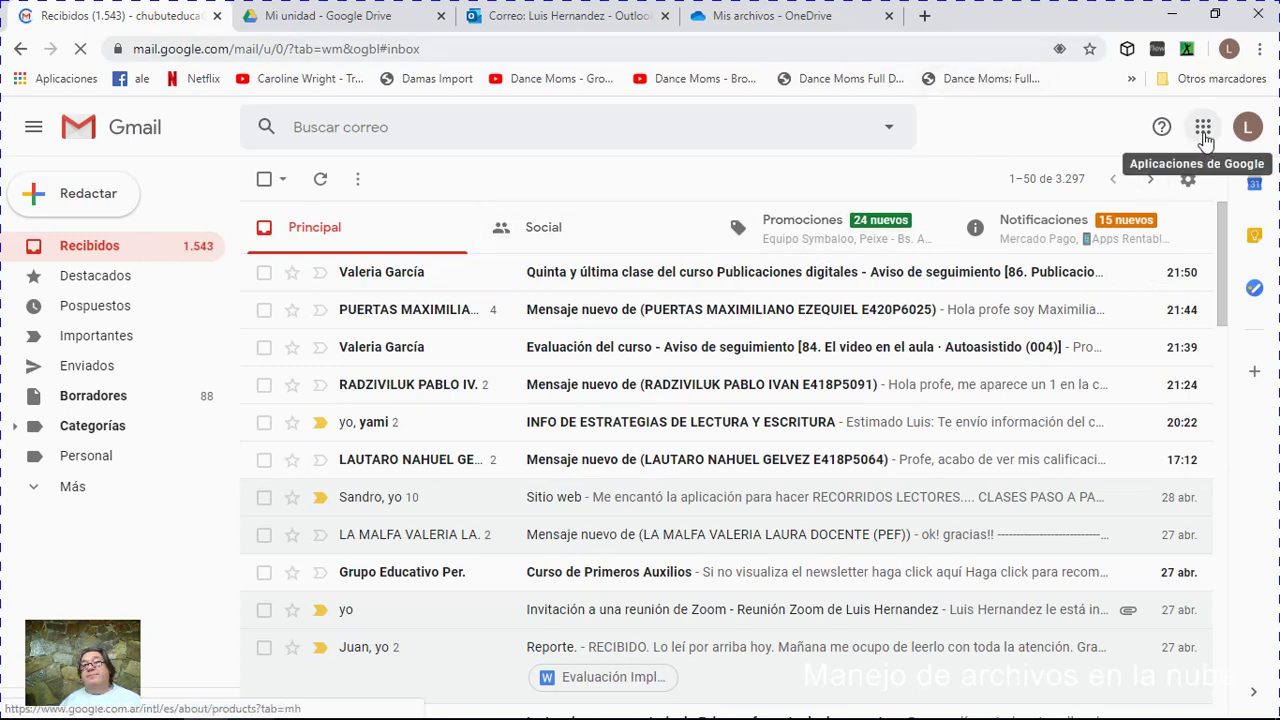
- Show the Google apps list from Gmail and go back to Google Drive's Mi unidad page
{"action": "left_click", "coordinate": [1203, 128]}
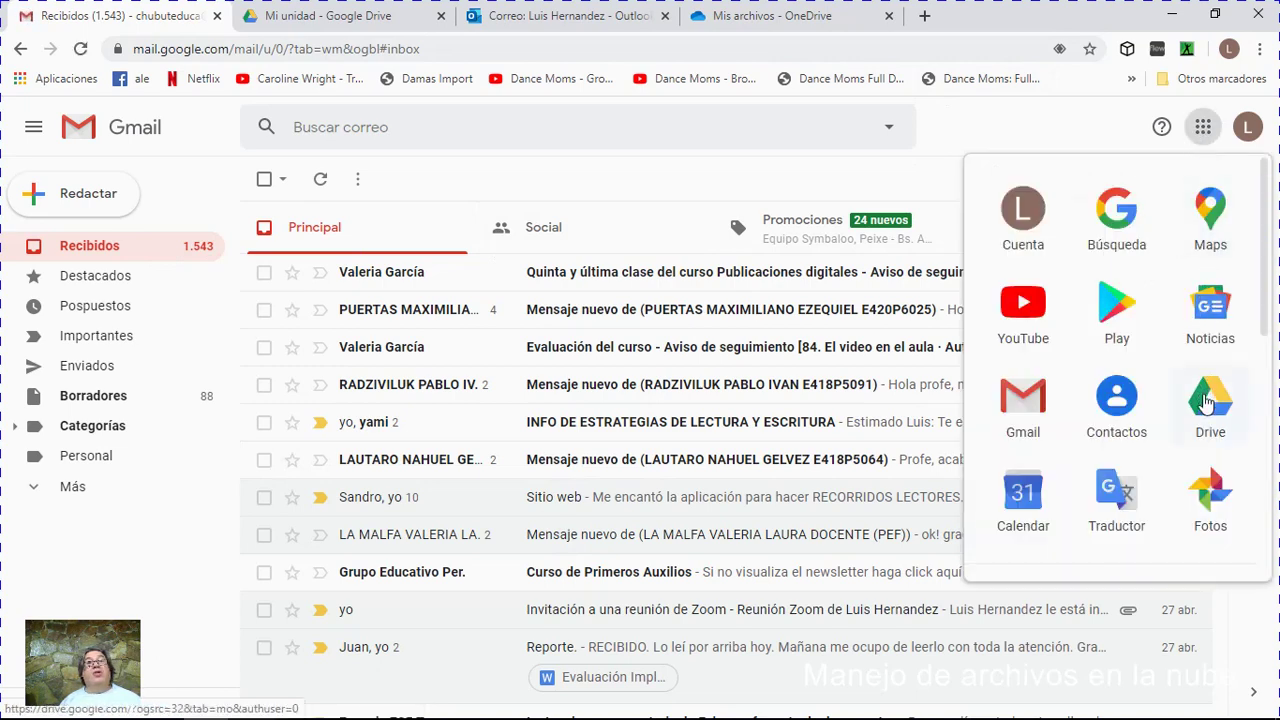
{"action": "left_click", "coordinate": [375, 22]}
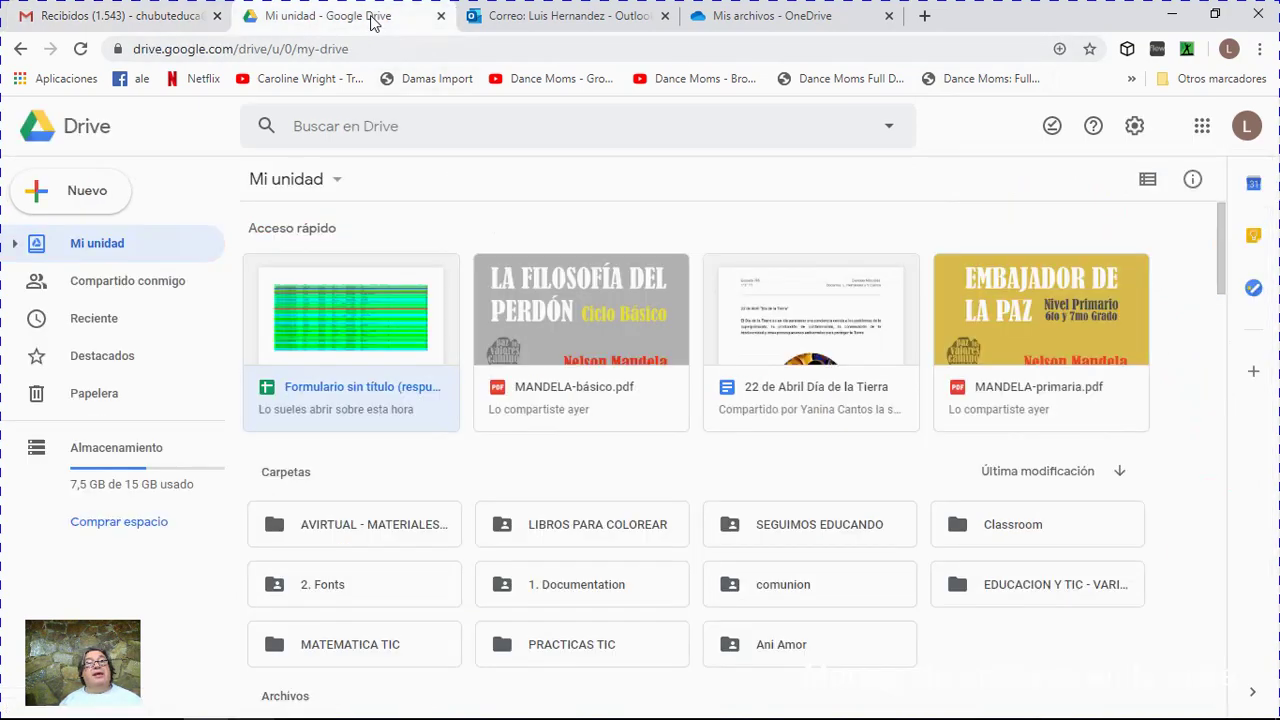
{"action": "scroll", "coordinate": [431, 446], "scroll_direction": "down", "scroll_amount": 6}
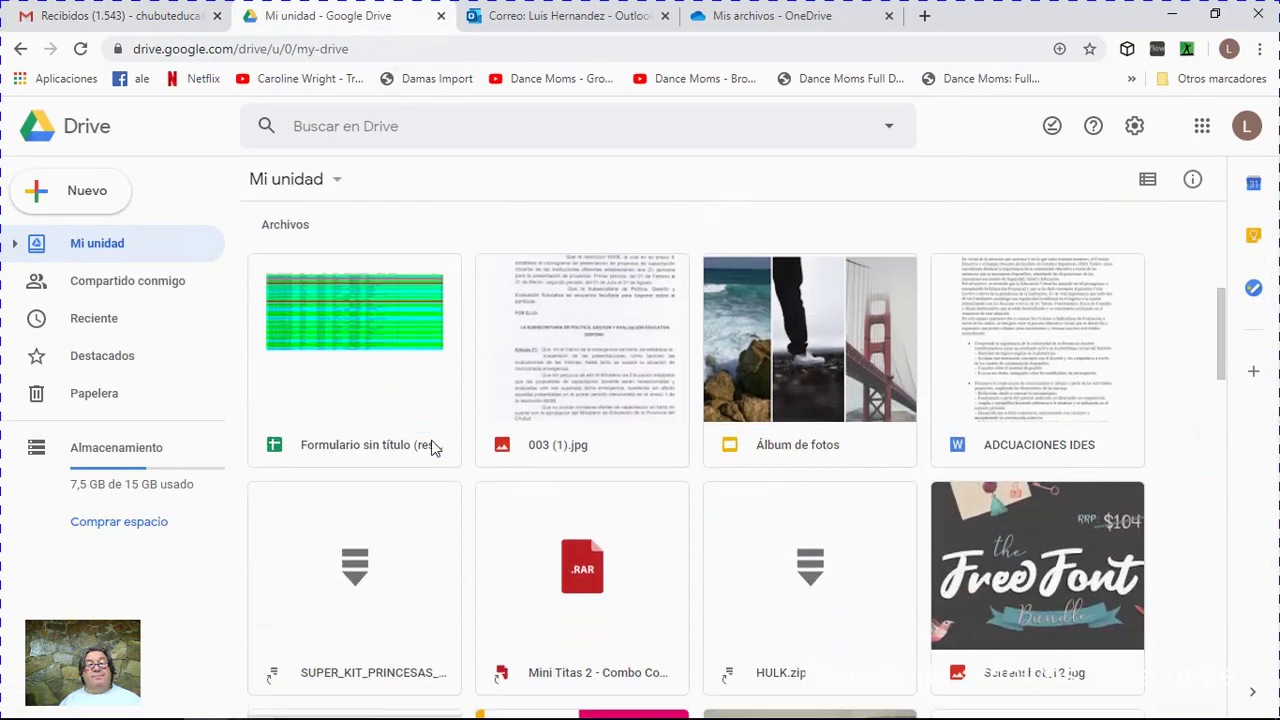
{"action": "scroll", "coordinate": [431, 446], "scroll_direction": "up", "scroll_amount": 6}
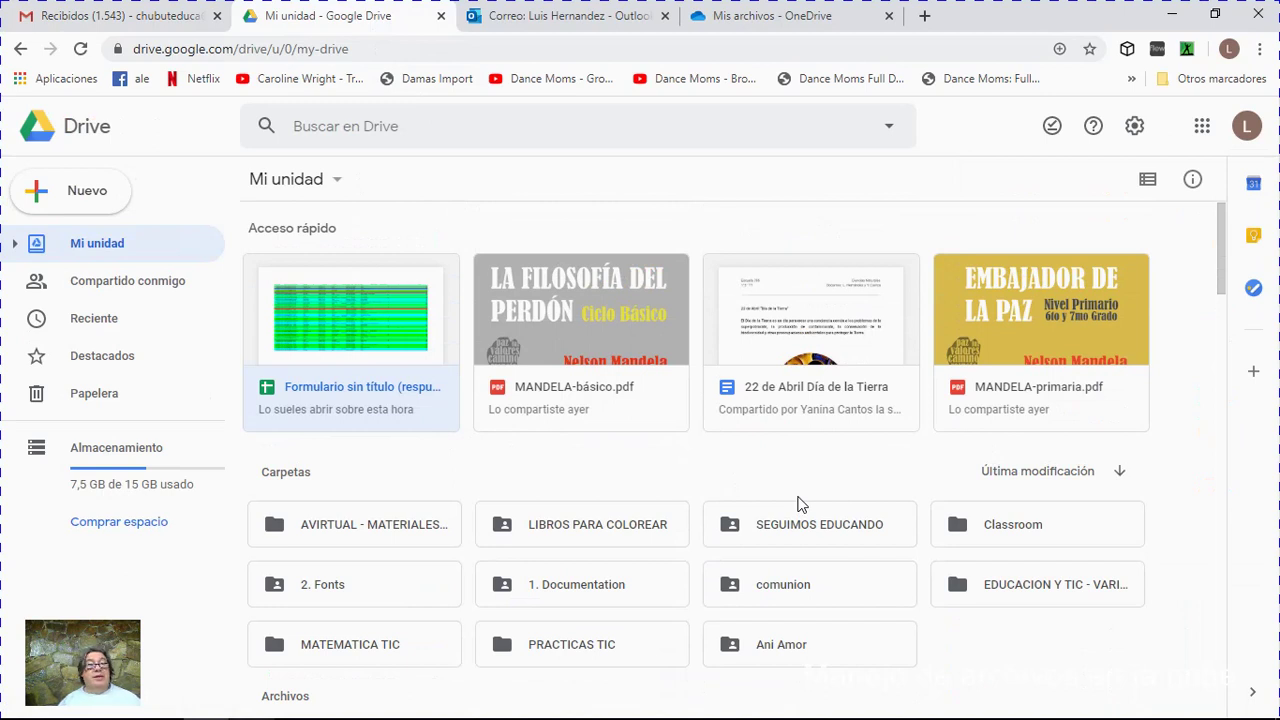
- Upload the zz image from Downloads to Google Drive's Mi unidad via Nuevo > Subir archivo
{"action": "left_click", "coordinate": [80, 202]}
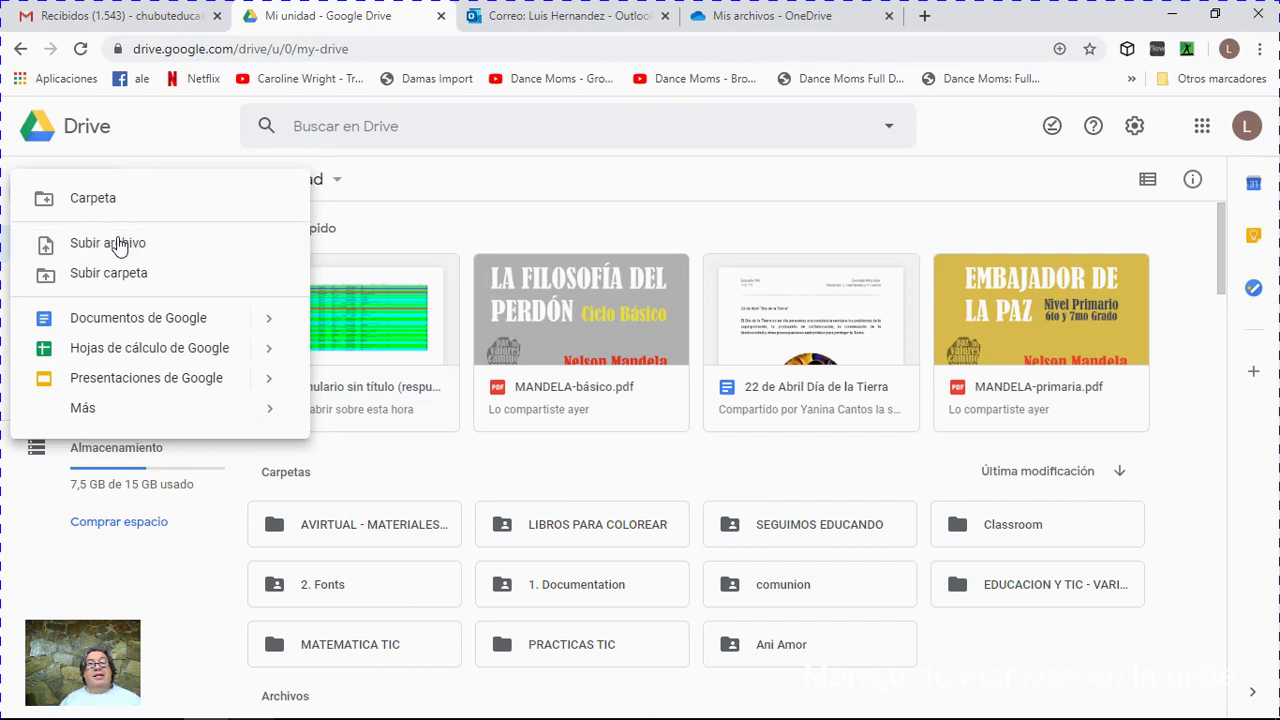
{"action": "left_click", "coordinate": [116, 244]}
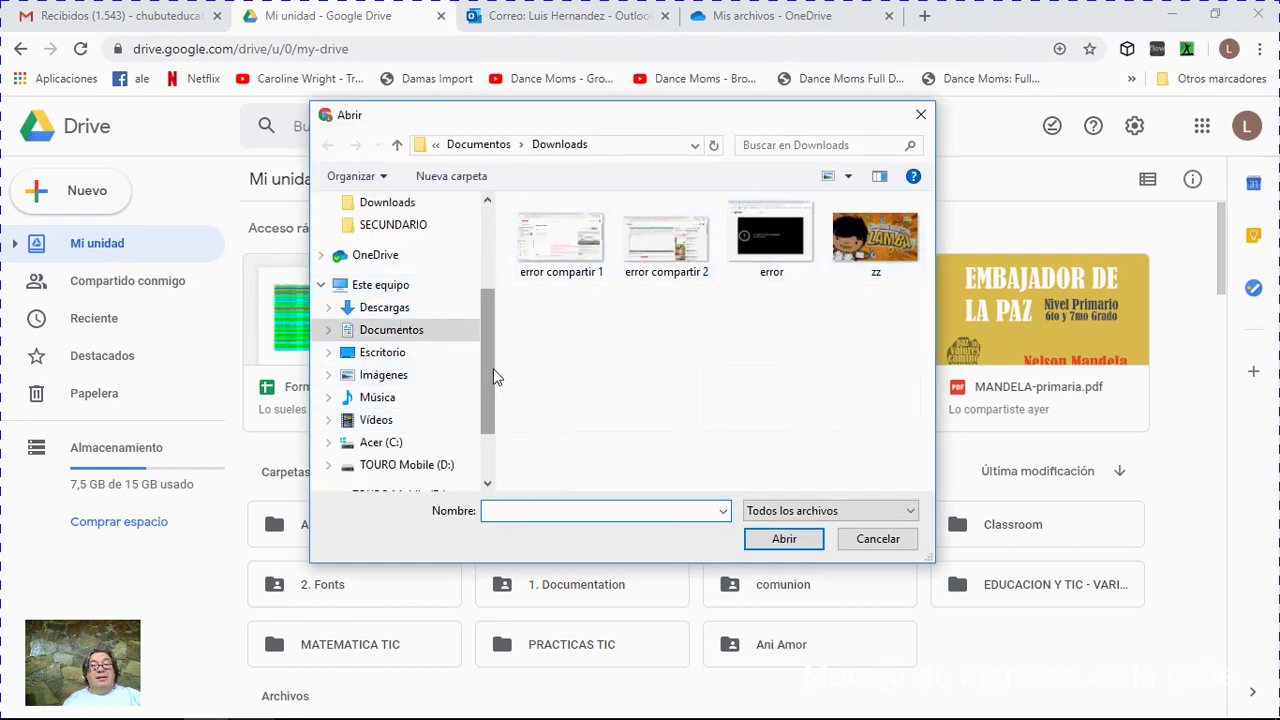
{"action": "mouse_move", "coordinate": [490, 373]}
{"action": "left_mouse_down"}
{"action": "mouse_move", "coordinate": [474, 283]}
{"action": "mouse_move", "coordinate": [477, 371]}
{"action": "left_mouse_up"}
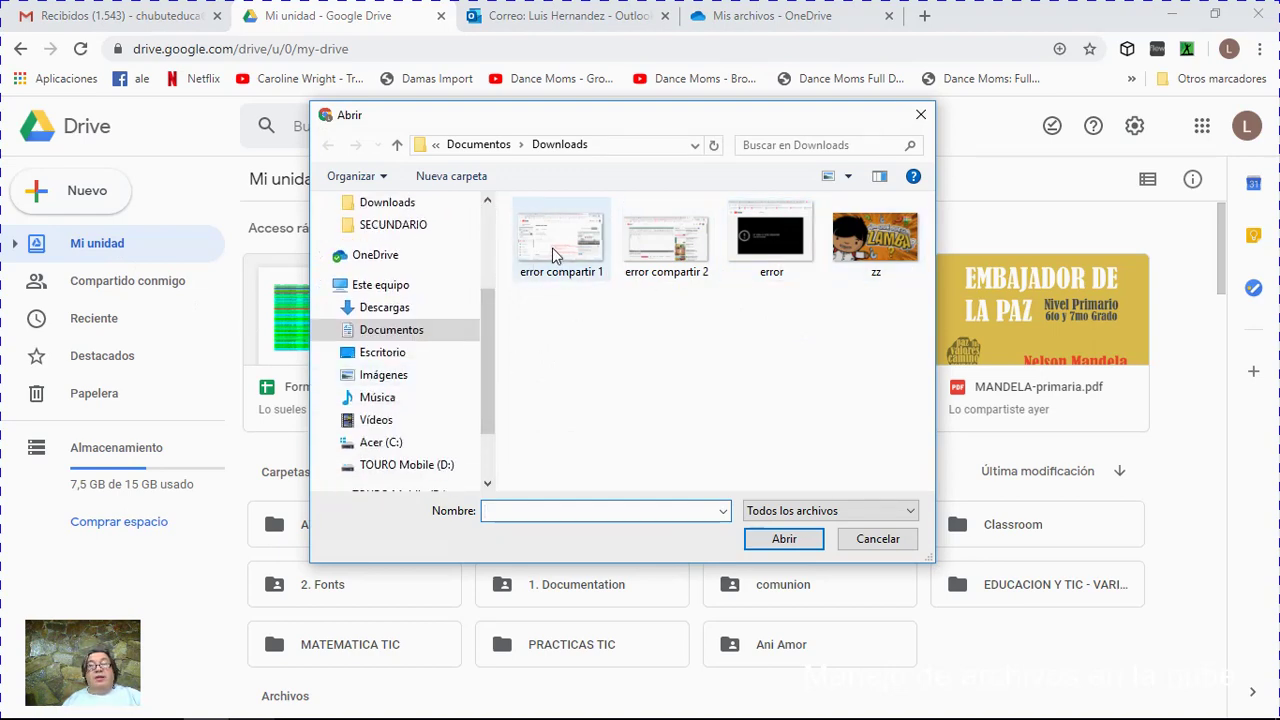
{"action": "left_click", "coordinate": [878, 245]}
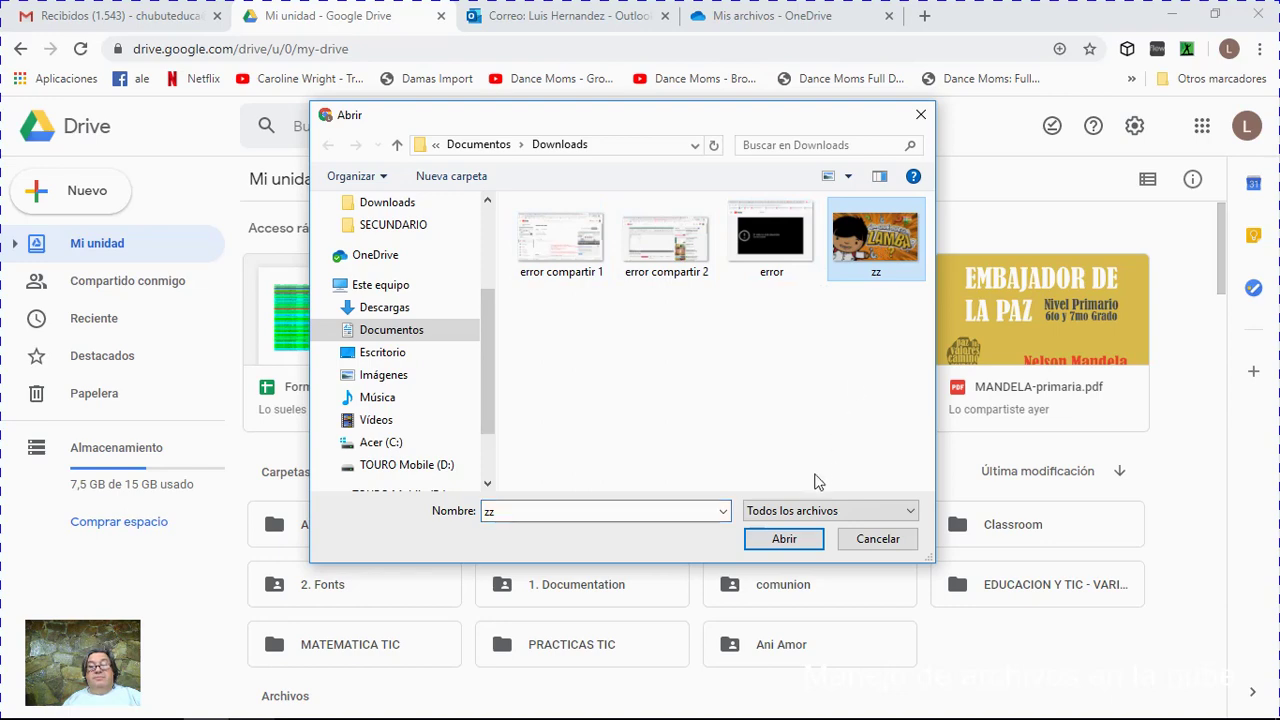
{"action": "left_click", "coordinate": [784, 540]}
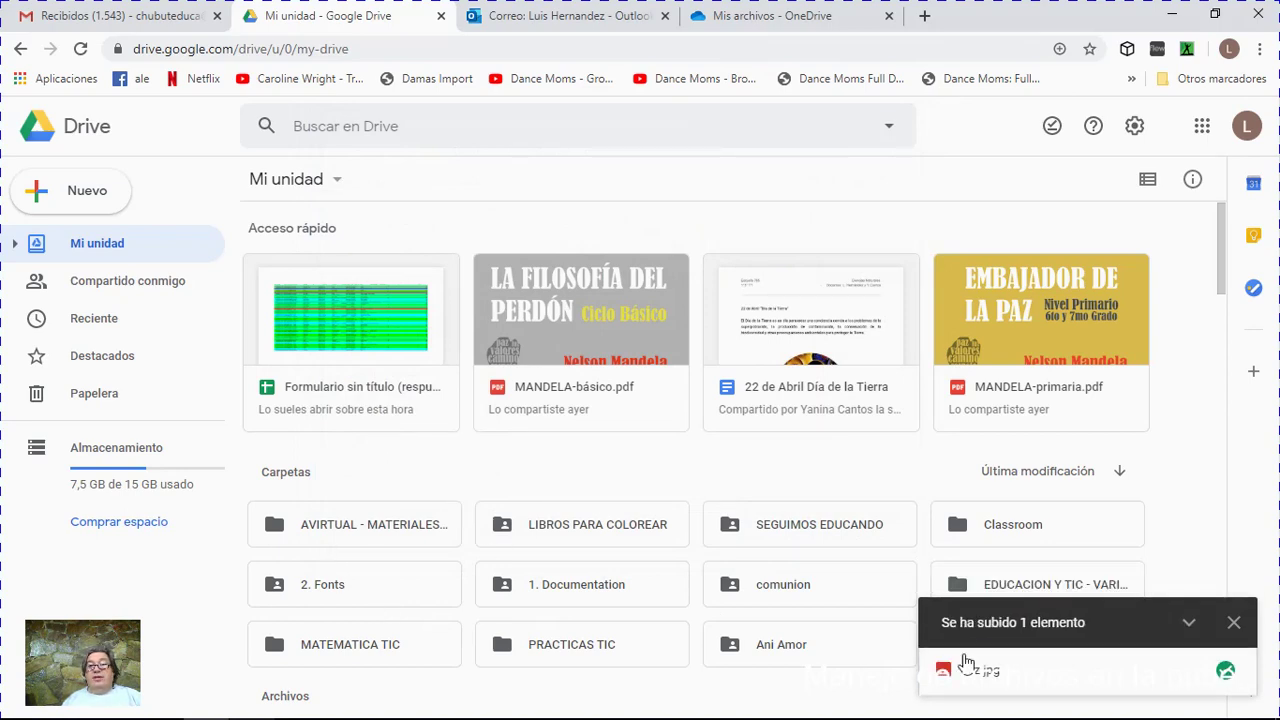
- Confirm zz.jpg is listed among the Archivos, then bring up the Nuevo menu
{"action": "scroll", "coordinate": [497, 430], "scroll_direction": "down", "scroll_amount": 4}
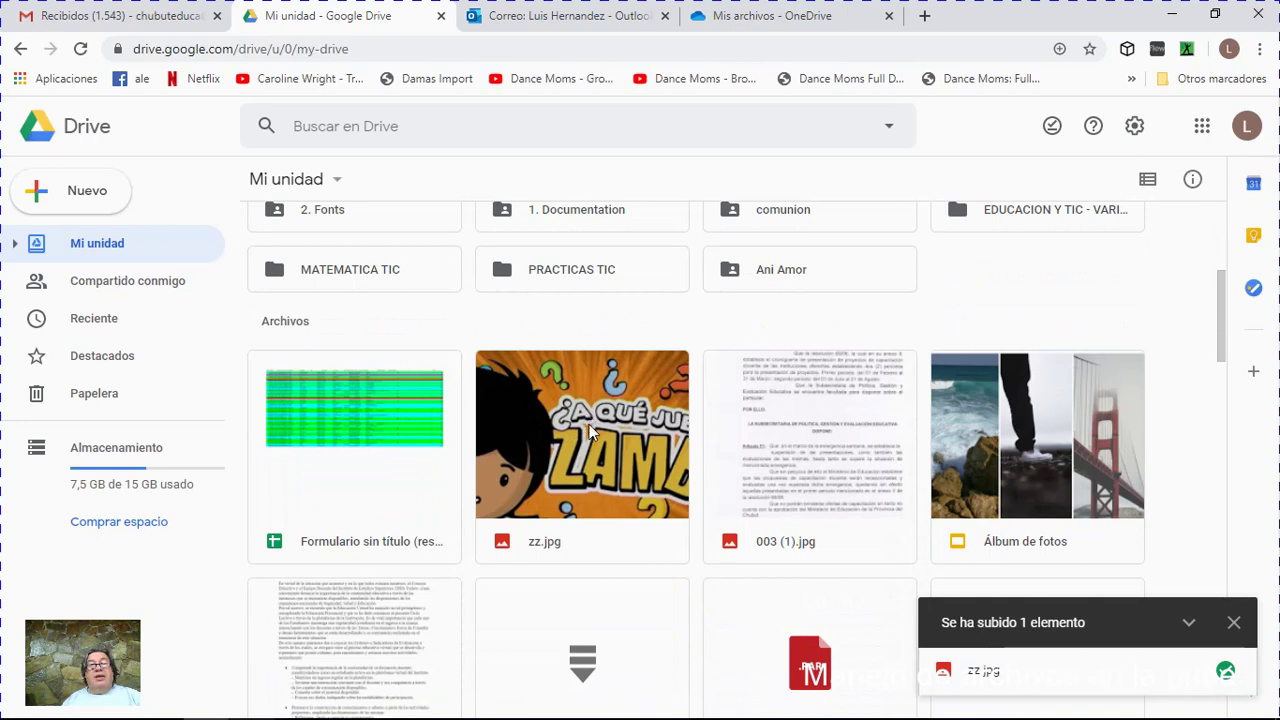
{"action": "scroll", "coordinate": [575, 468], "scroll_direction": "up", "scroll_amount": 4}
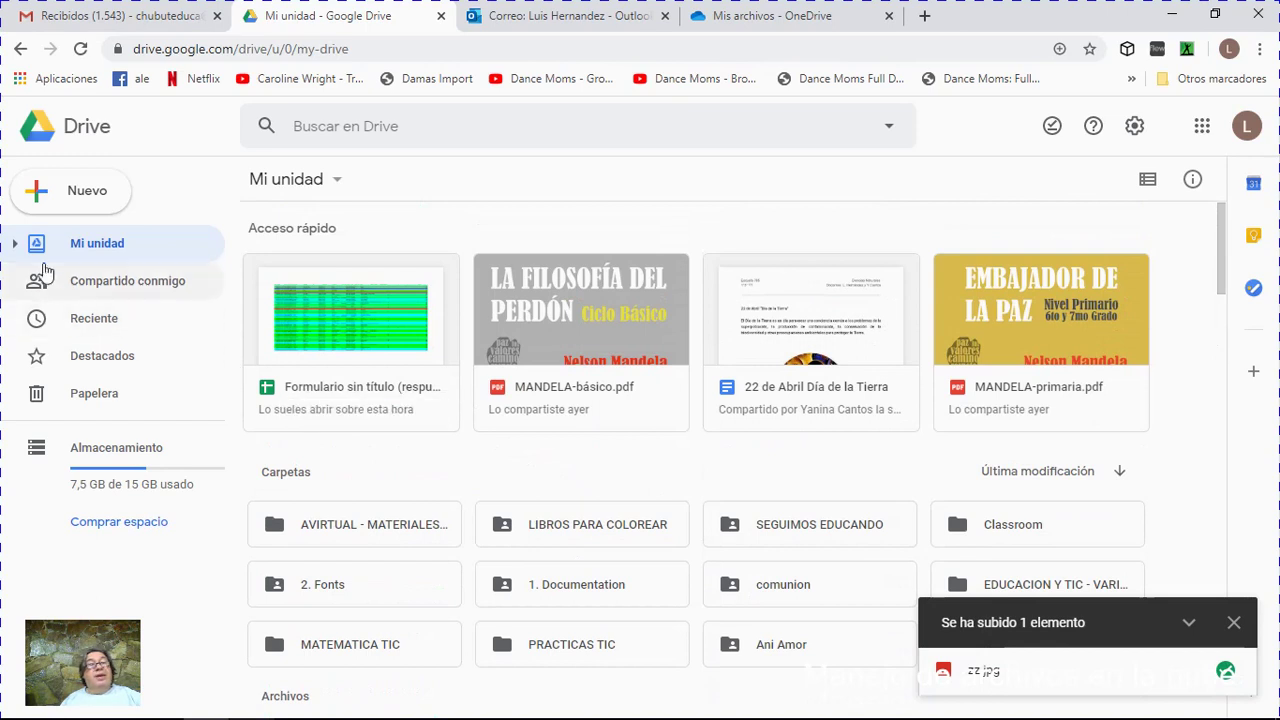
{"action": "left_click", "coordinate": [57, 200]}
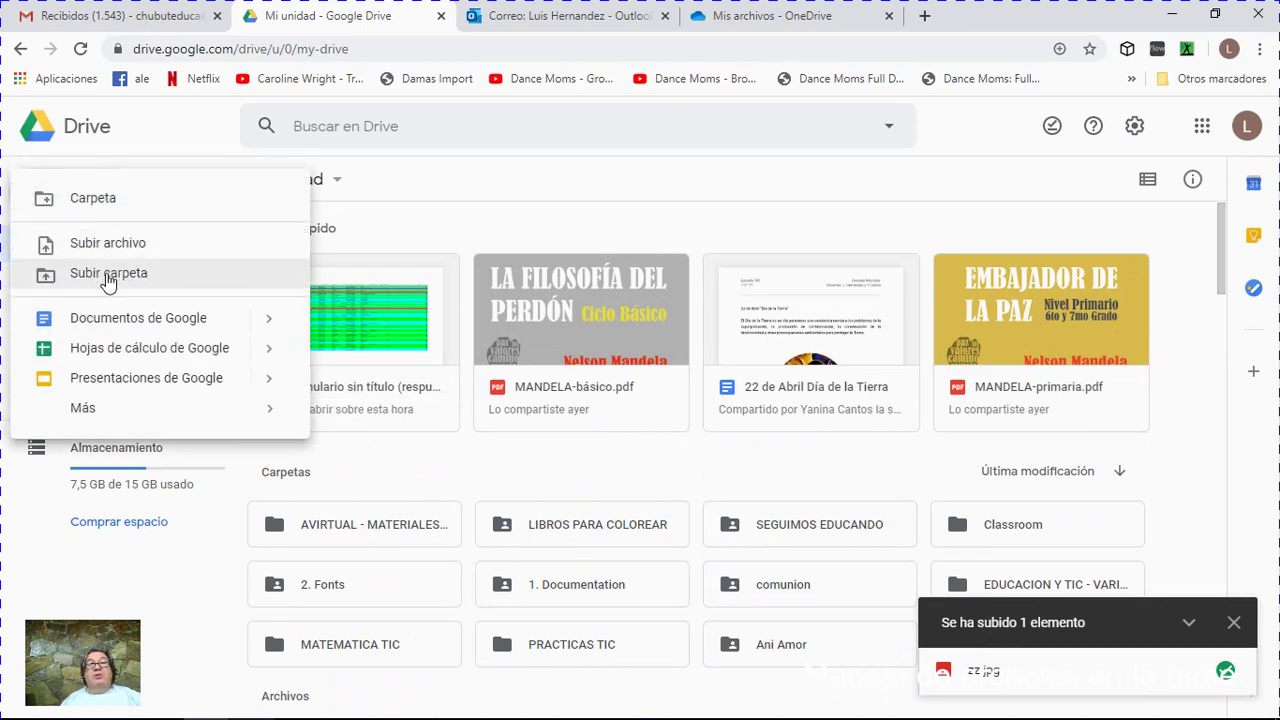
{"action": "left_click", "coordinate": [108, 275]}
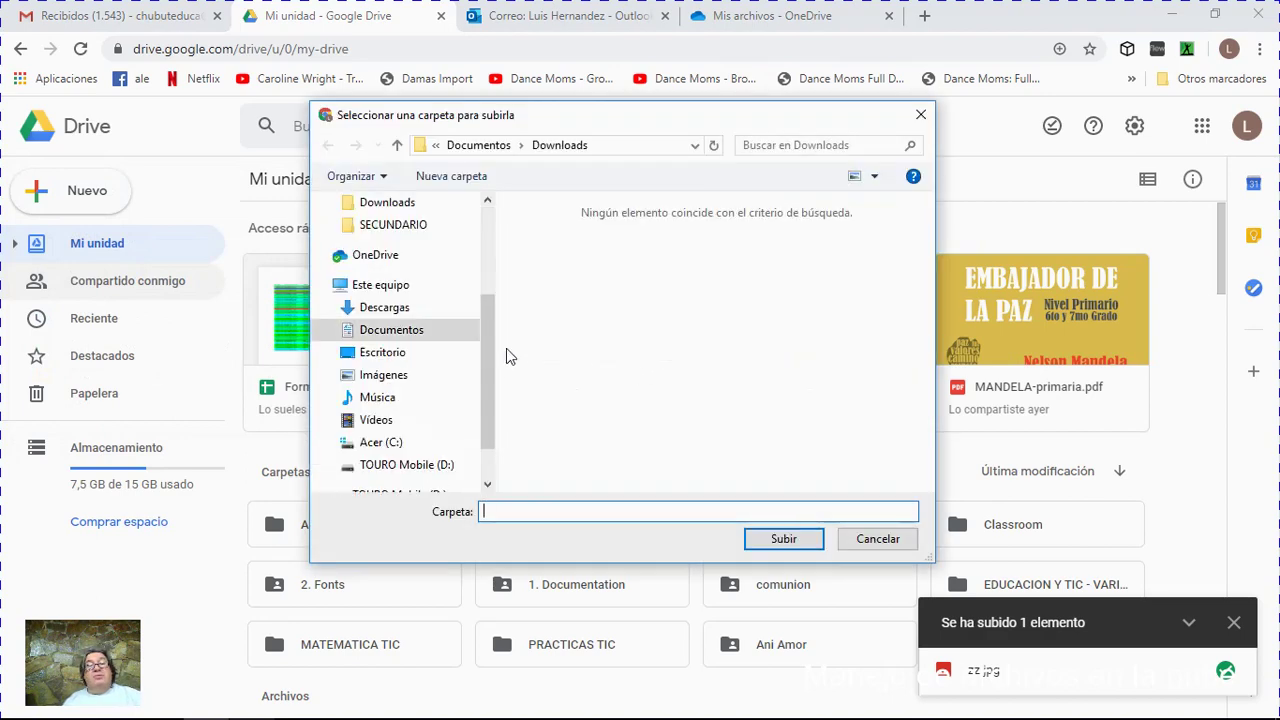
{"action": "left_click", "coordinate": [388, 228]}
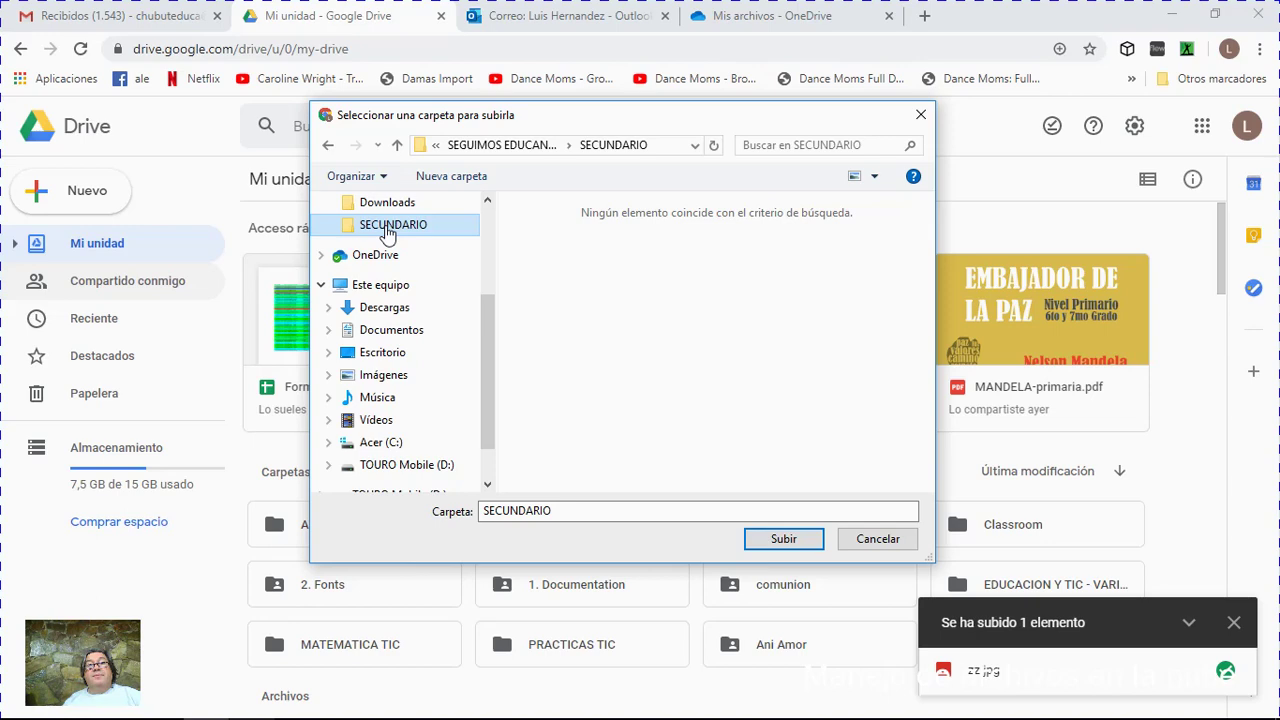
{"action": "left_click", "coordinate": [770, 541]}
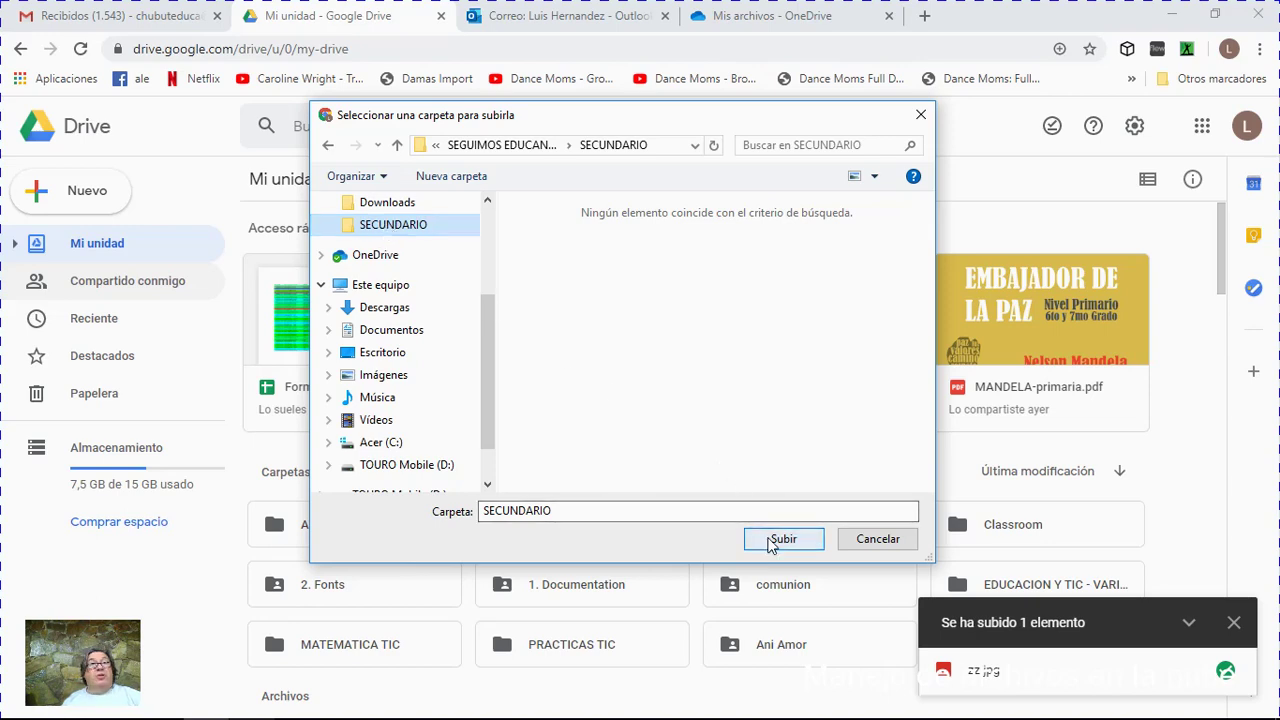
{"action": "left_click", "coordinate": [871, 541]}
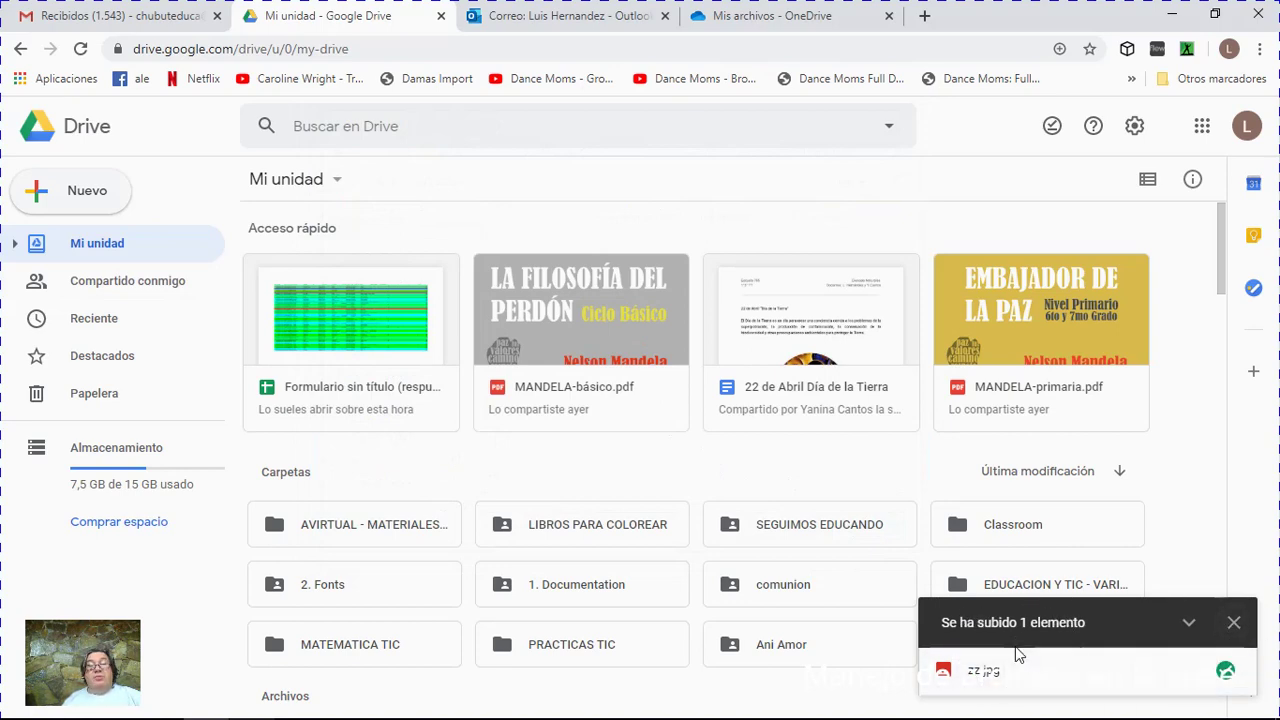
{"action": "scroll", "coordinate": [547, 496], "scroll_direction": "down", "scroll_amount": 2}
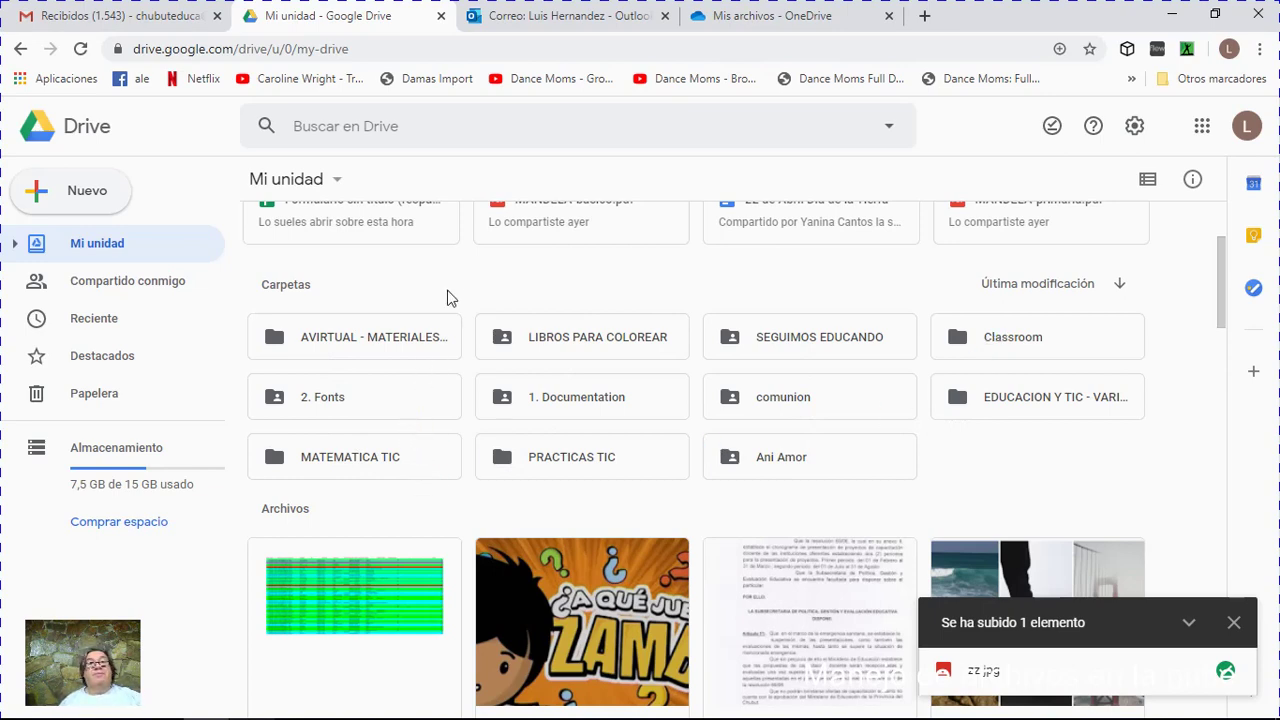
- In OneDrive, upload the zz image from Downloads into Mis archivos via Cargar > Archivos
{"action": "left_click", "coordinate": [753, 27]}
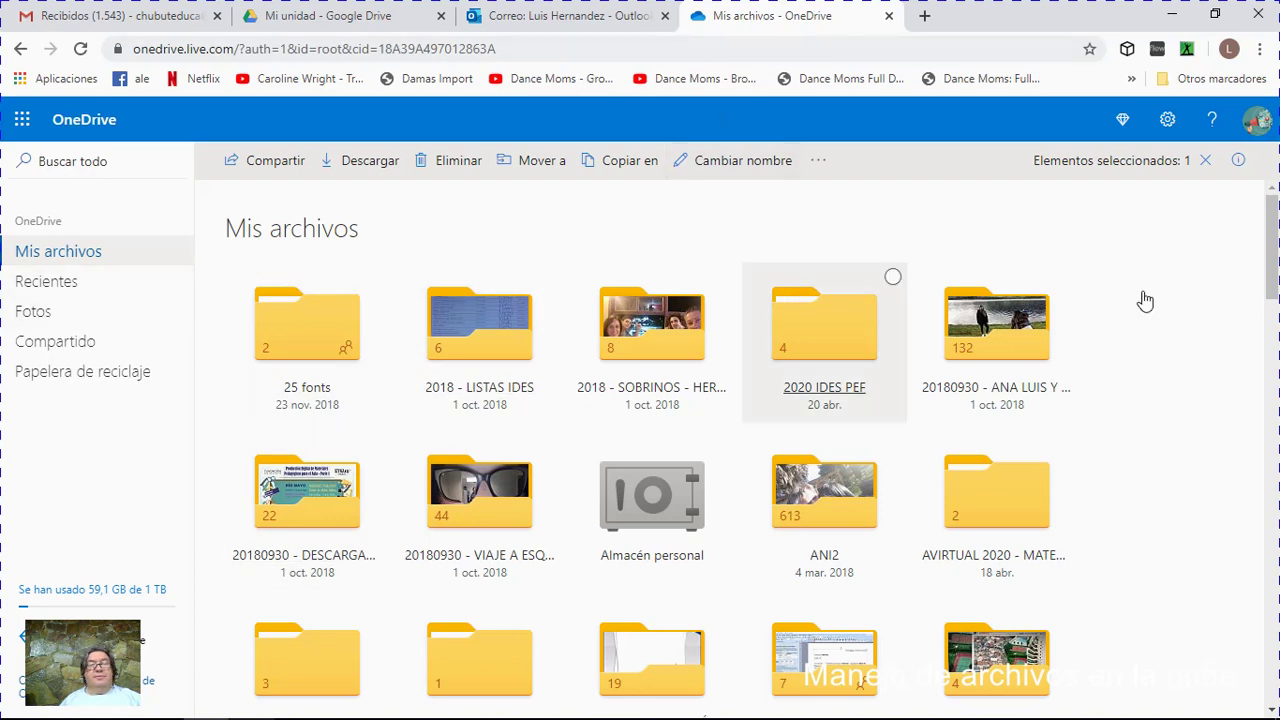
{"action": "key", "text": "Escape"}
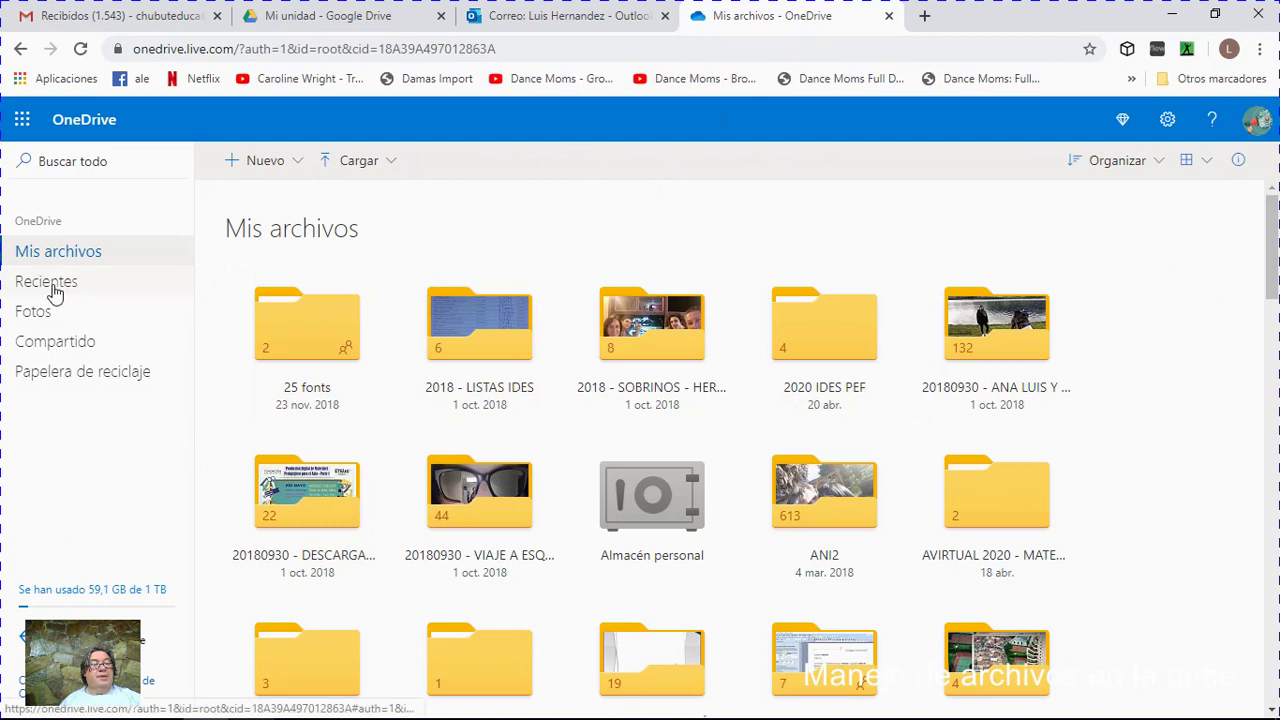
{"action": "left_click", "coordinate": [352, 166]}
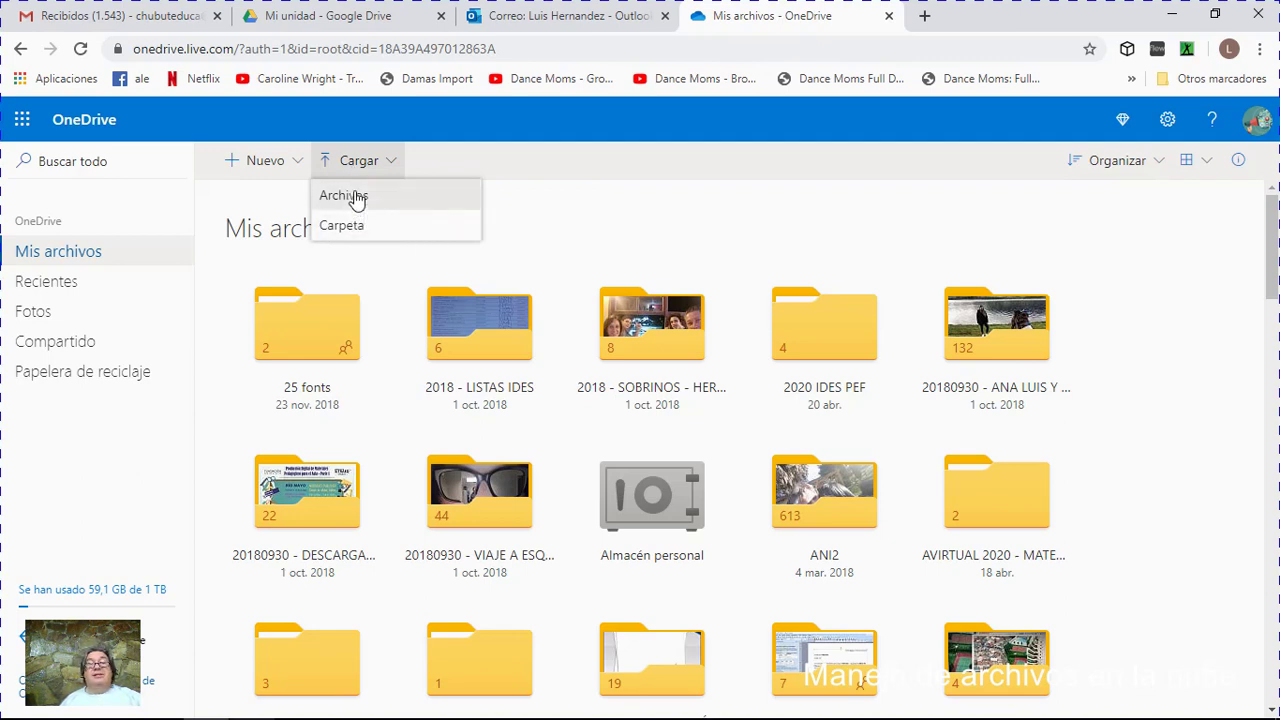
{"action": "left_click", "coordinate": [357, 197]}
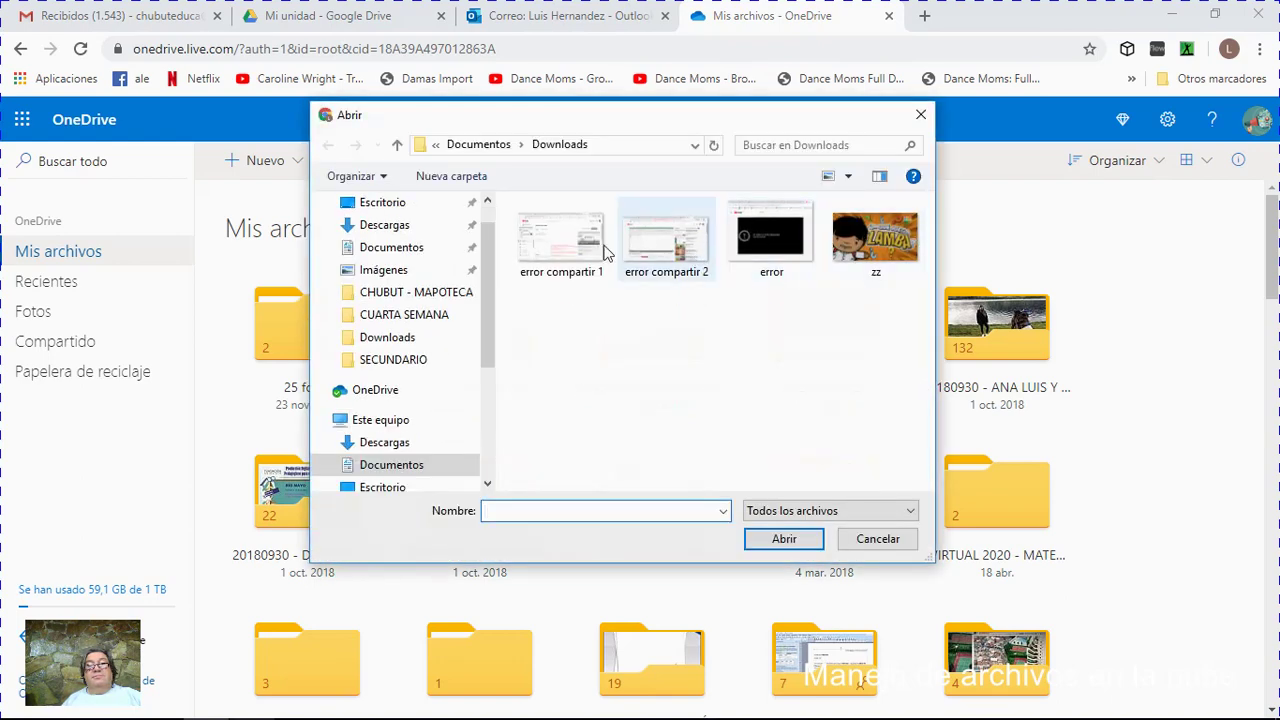
{"action": "left_click", "coordinate": [855, 252]}
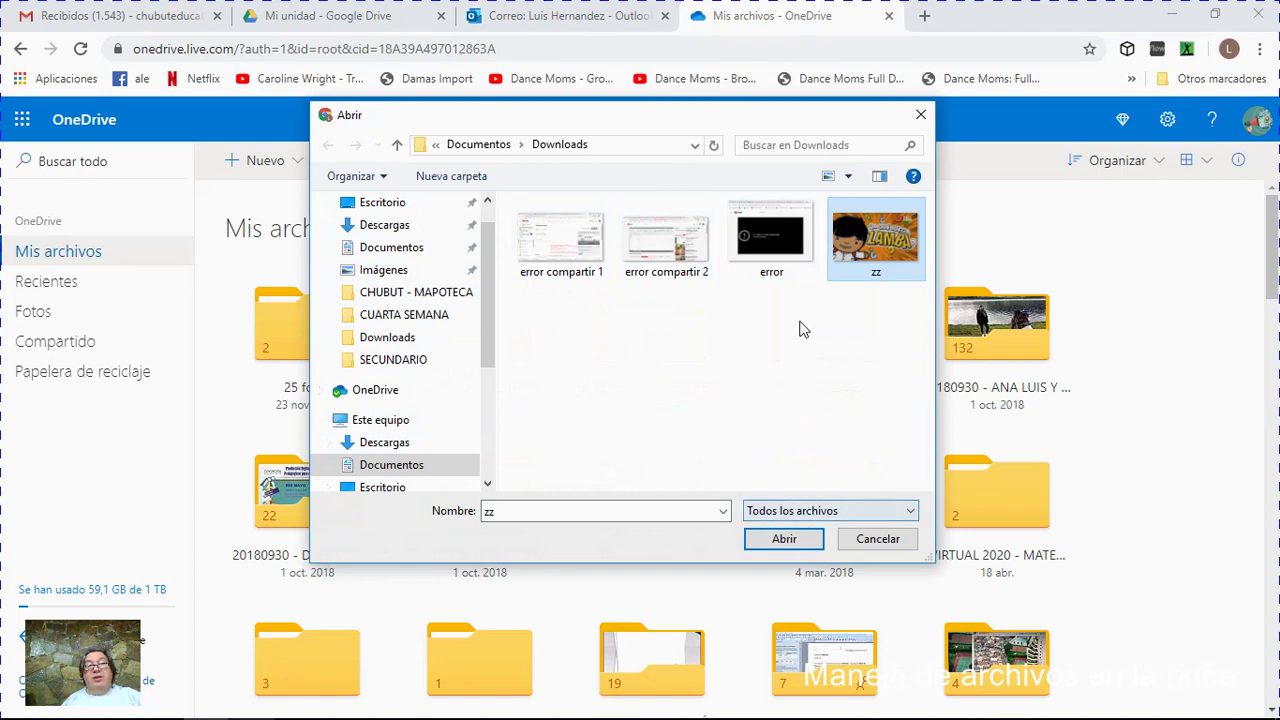
{"action": "left_click", "coordinate": [784, 540]}
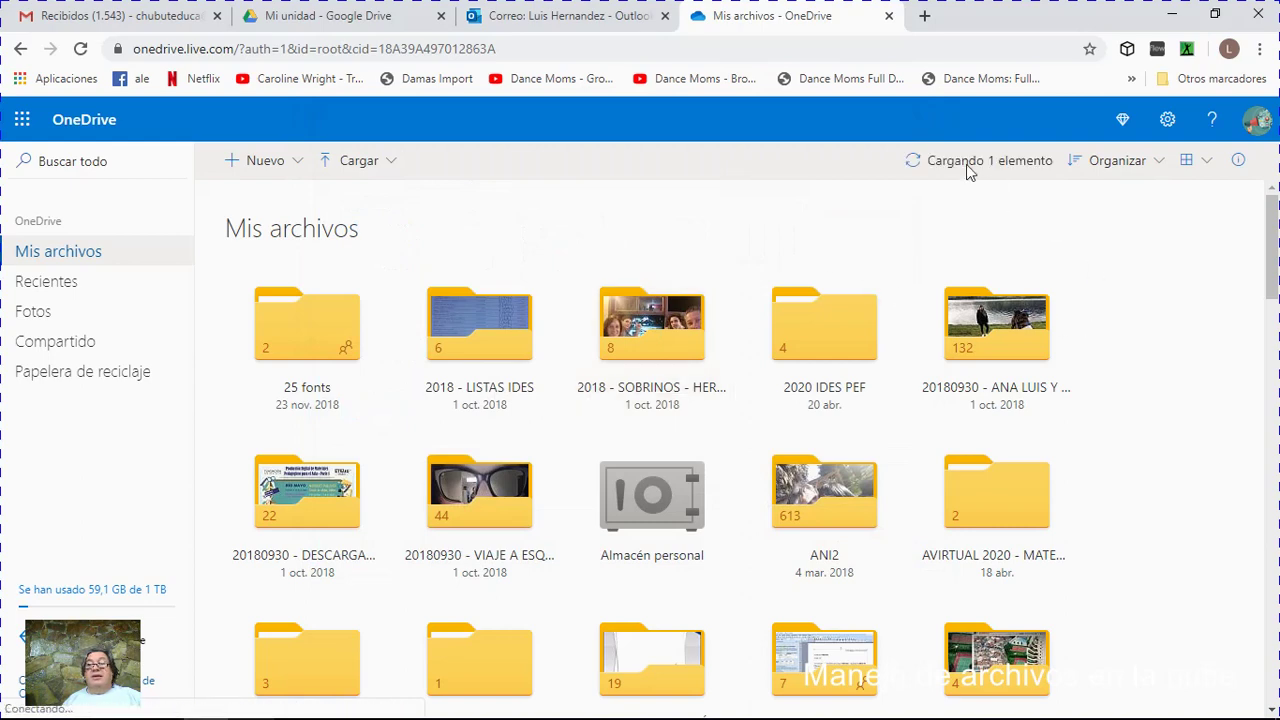
- Check the upload progress and verify zz.jpg is listed beside the two .mp4 videos
{"action": "left_click", "coordinate": [970, 166]}
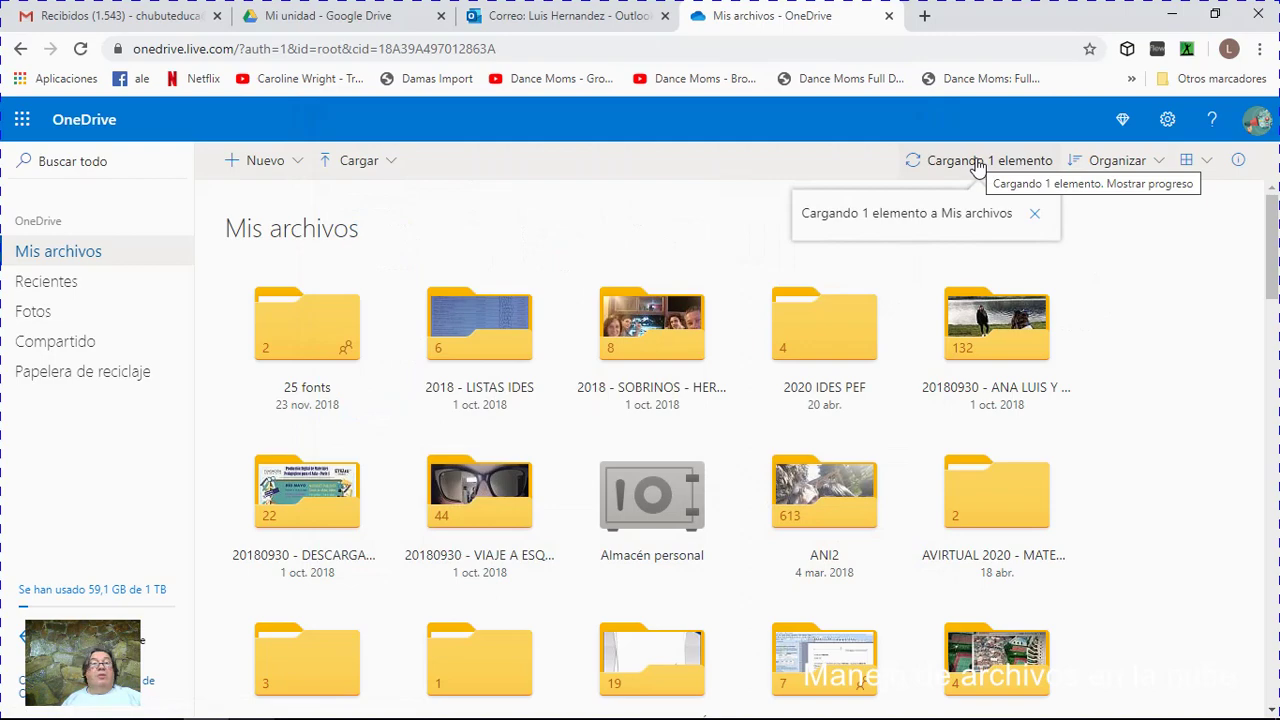
{"action": "left_click_drag", "start_coordinate": [1272, 274], "coordinate": [1272, 447]}
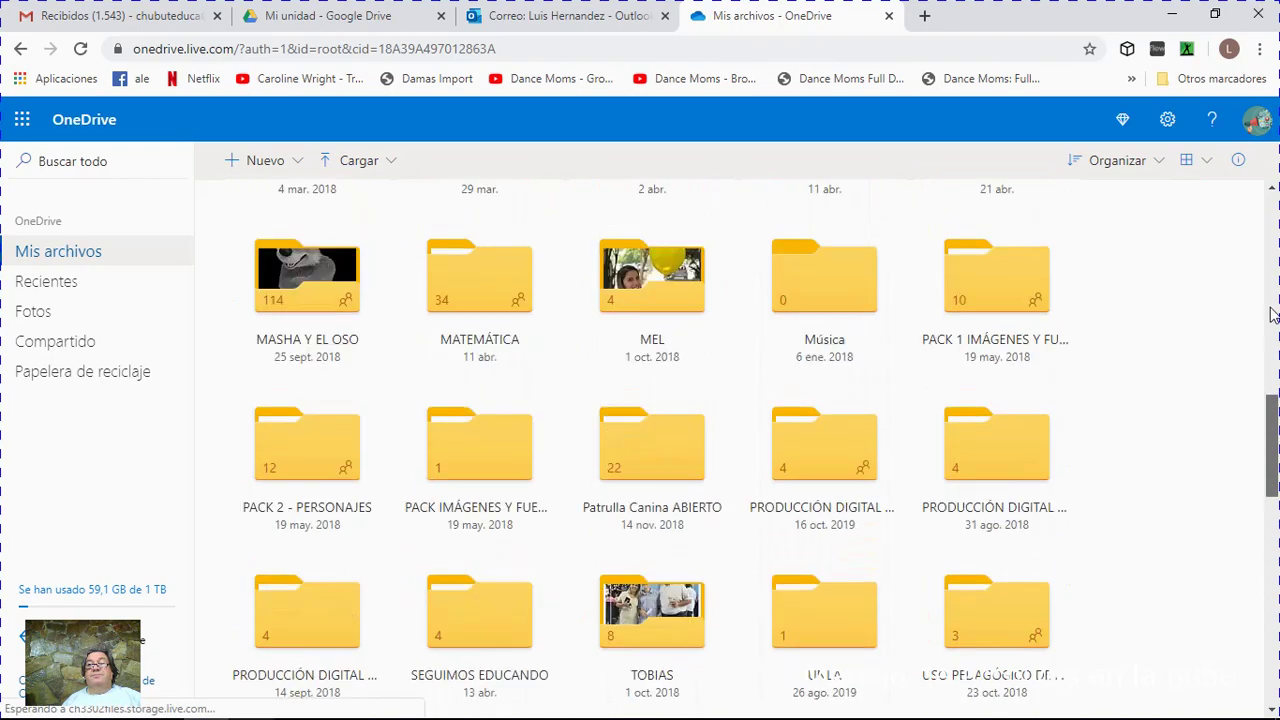
{"action": "left_click_drag", "start_coordinate": [1272, 315], "coordinate": [1272, 657]}
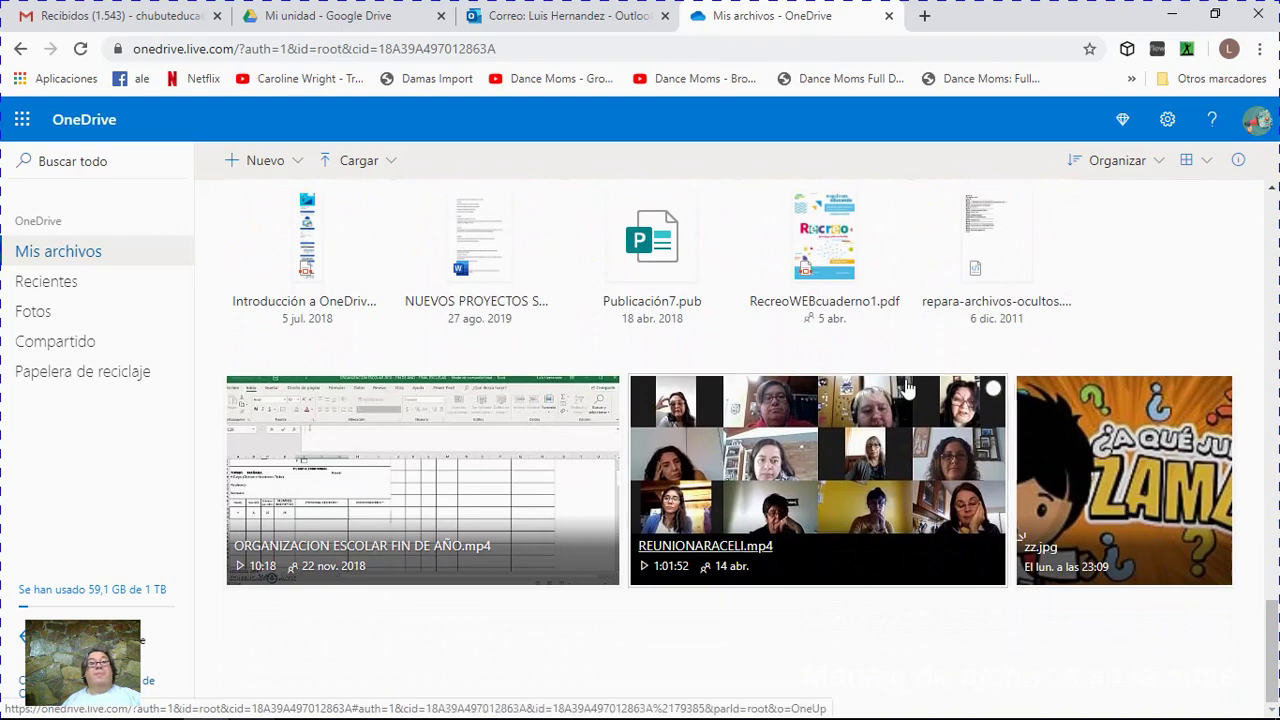
{"action": "scroll", "coordinate": [903, 386], "scroll_direction": "up", "scroll_amount": 15}
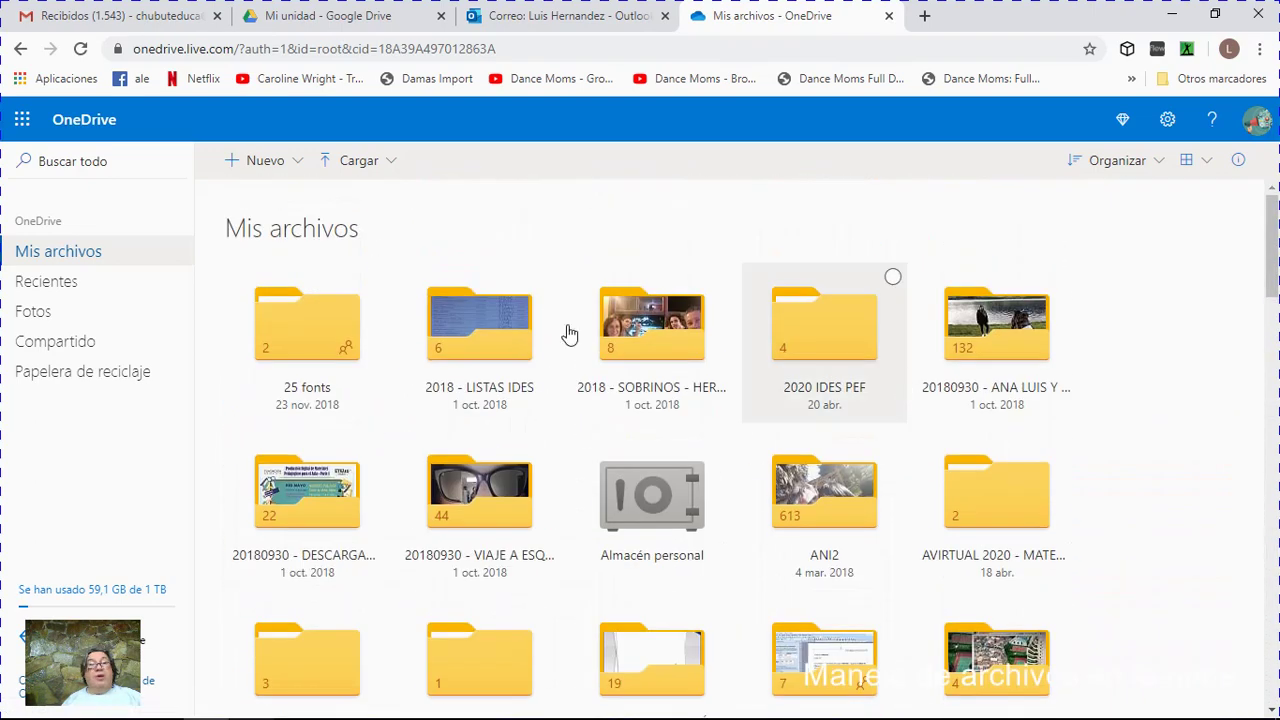
{"action": "left_click", "coordinate": [352, 170]}
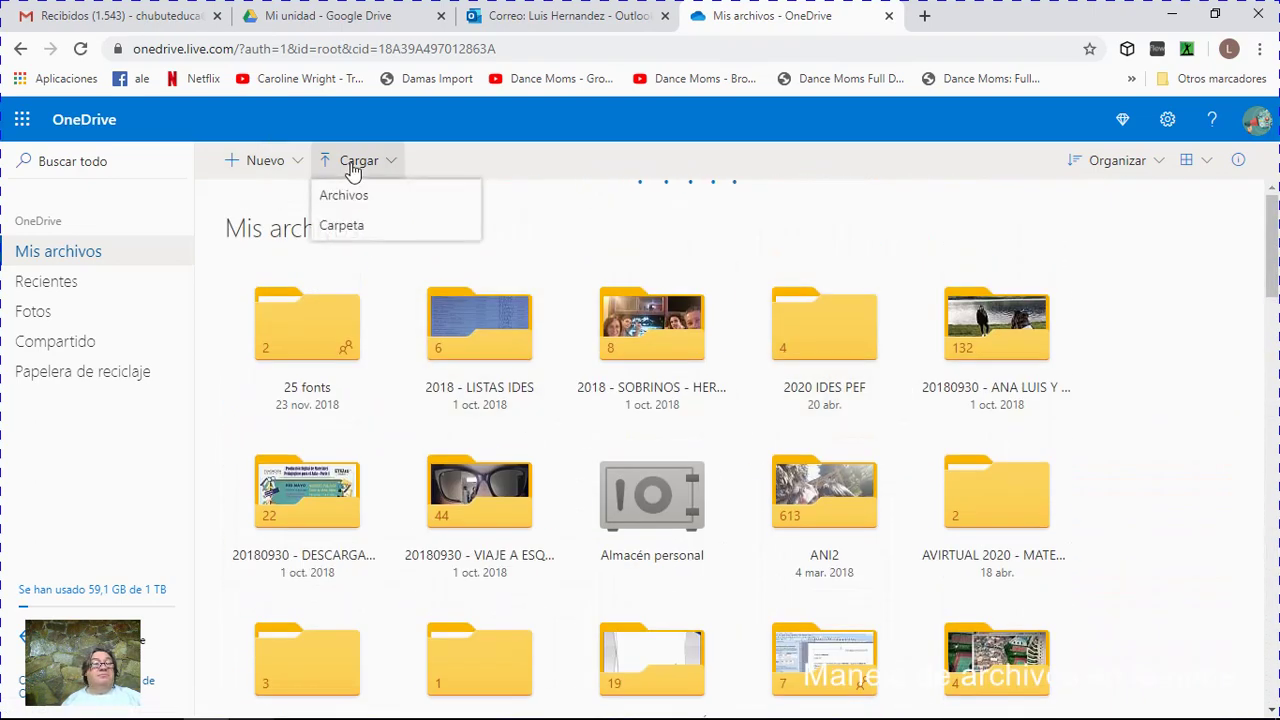
{"action": "left_click", "coordinate": [341, 226]}
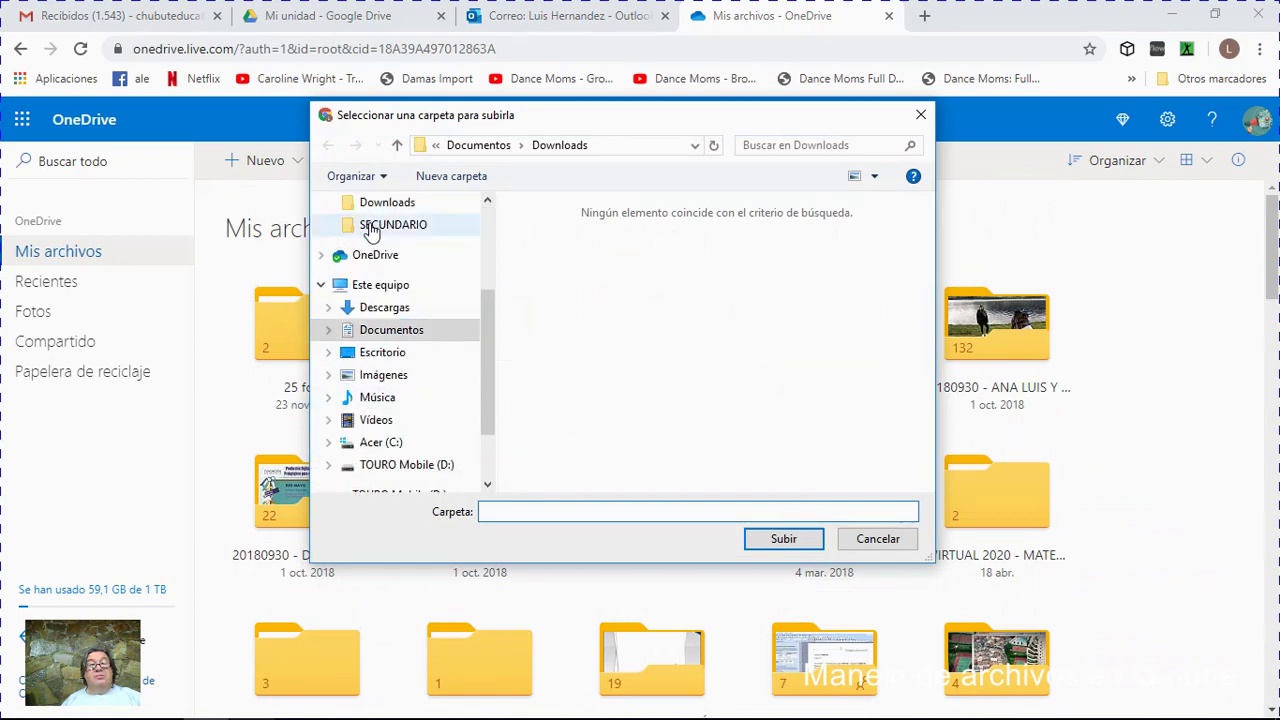
{"action": "left_click", "coordinate": [372, 228]}
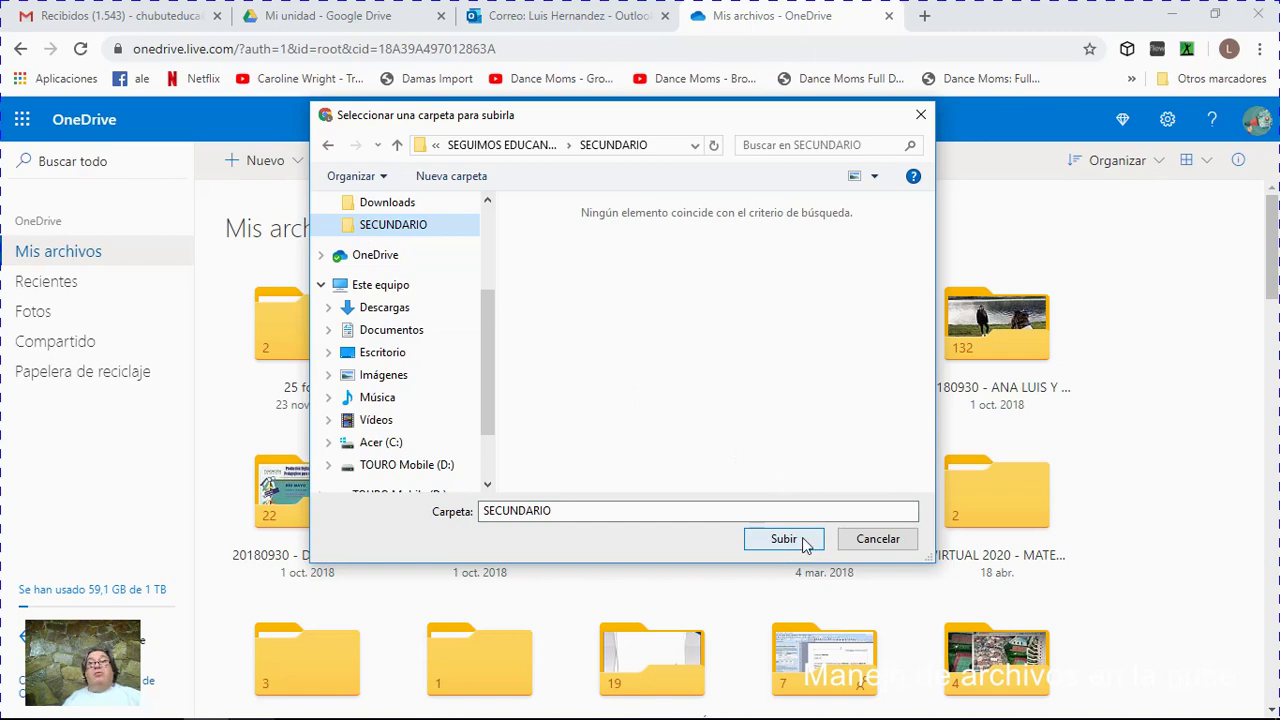
{"action": "left_click", "coordinate": [905, 546]}
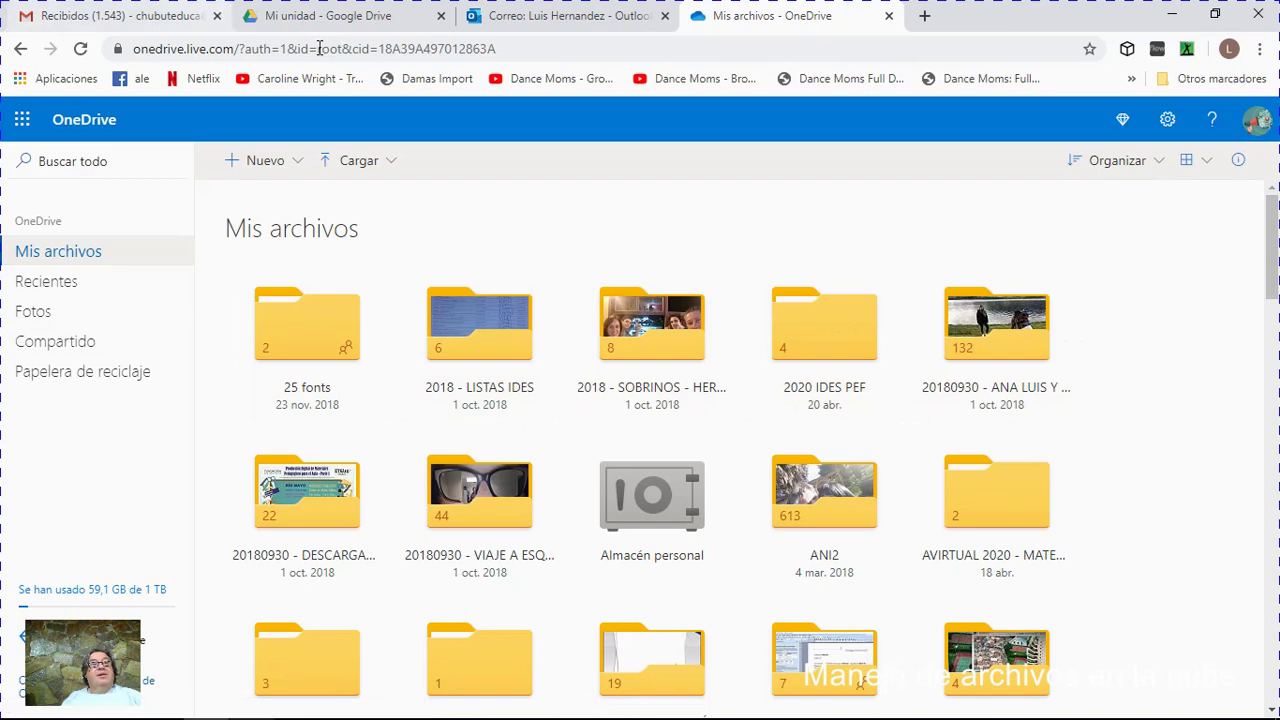
- Bring up the Compartir dialog for the MATEMATICA TIC folder in Google Drive
{"action": "left_click", "coordinate": [325, 17]}
{"action": "scroll", "coordinate": [493, 450], "scroll_direction": "up", "scroll_amount": 2}
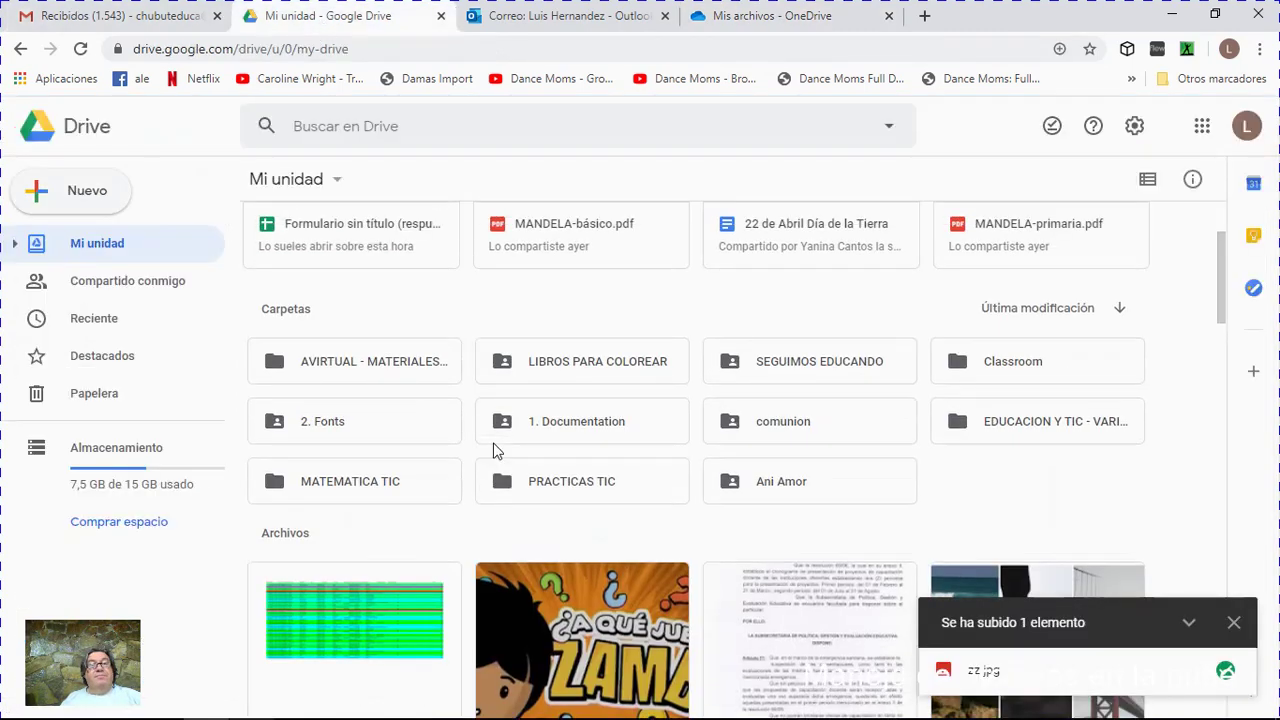
{"action": "scroll", "coordinate": [539, 537], "scroll_direction": "down", "scroll_amount": 2}
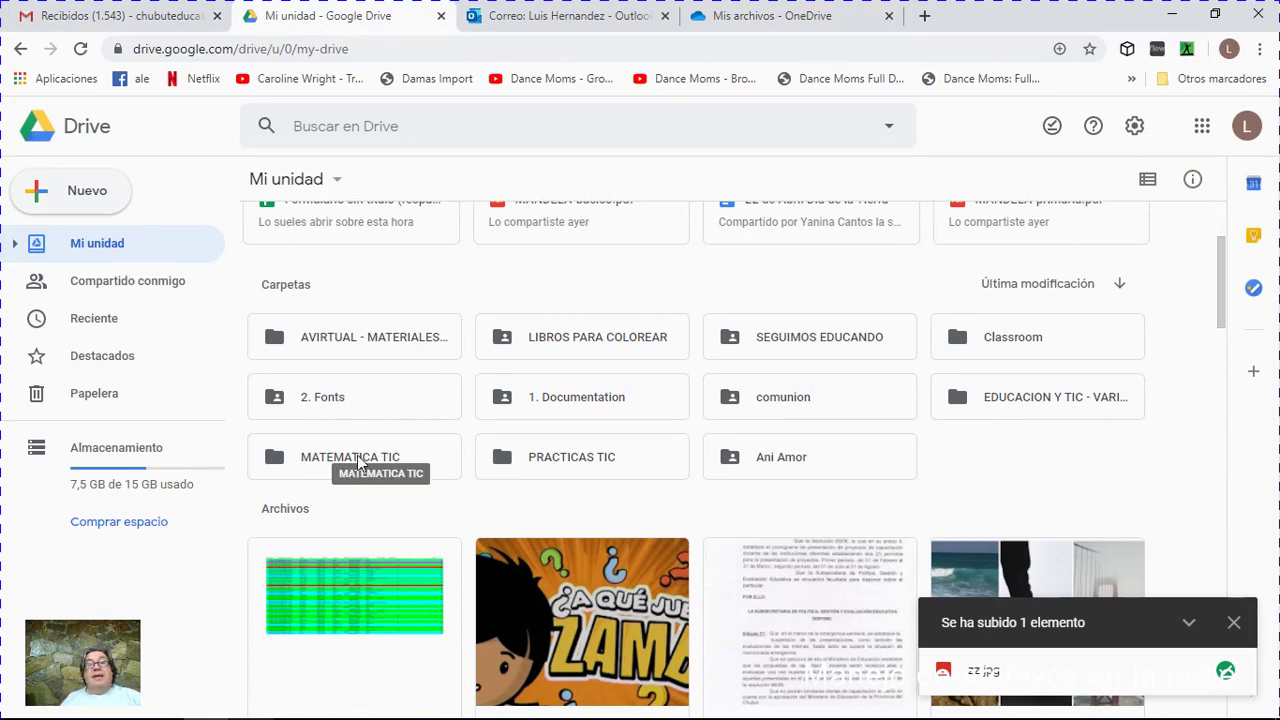
{"action": "right_click", "coordinate": [359, 463]}
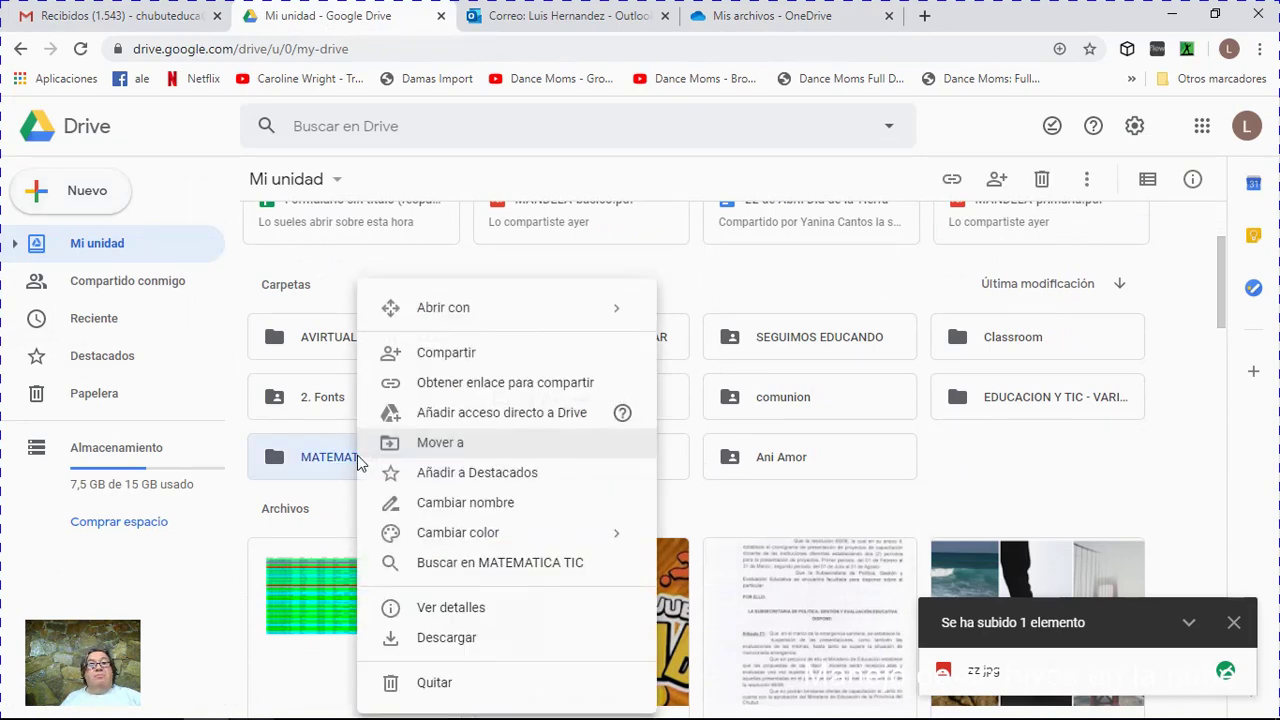
{"action": "left_click", "coordinate": [447, 353]}
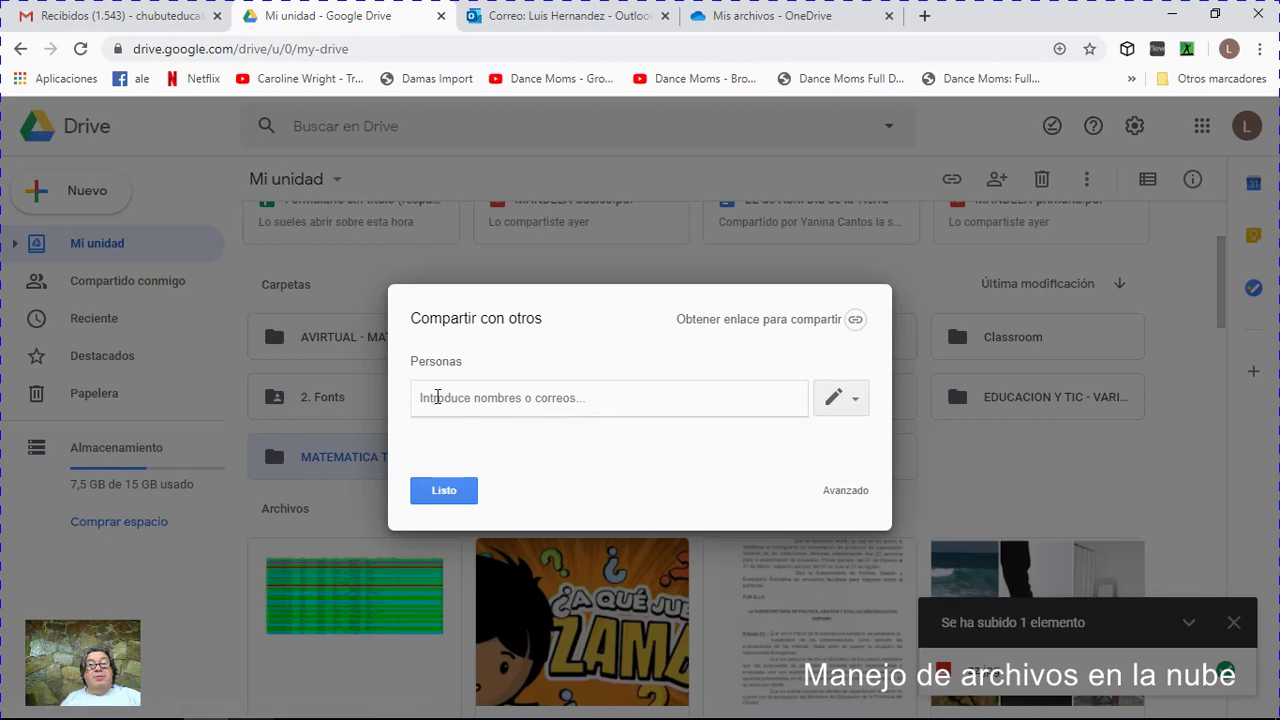
- Give MATEMATICA TIC view access for anyone with the link, copy the link, and drop the contact invite
{"action": "type", "text": "chubute"}
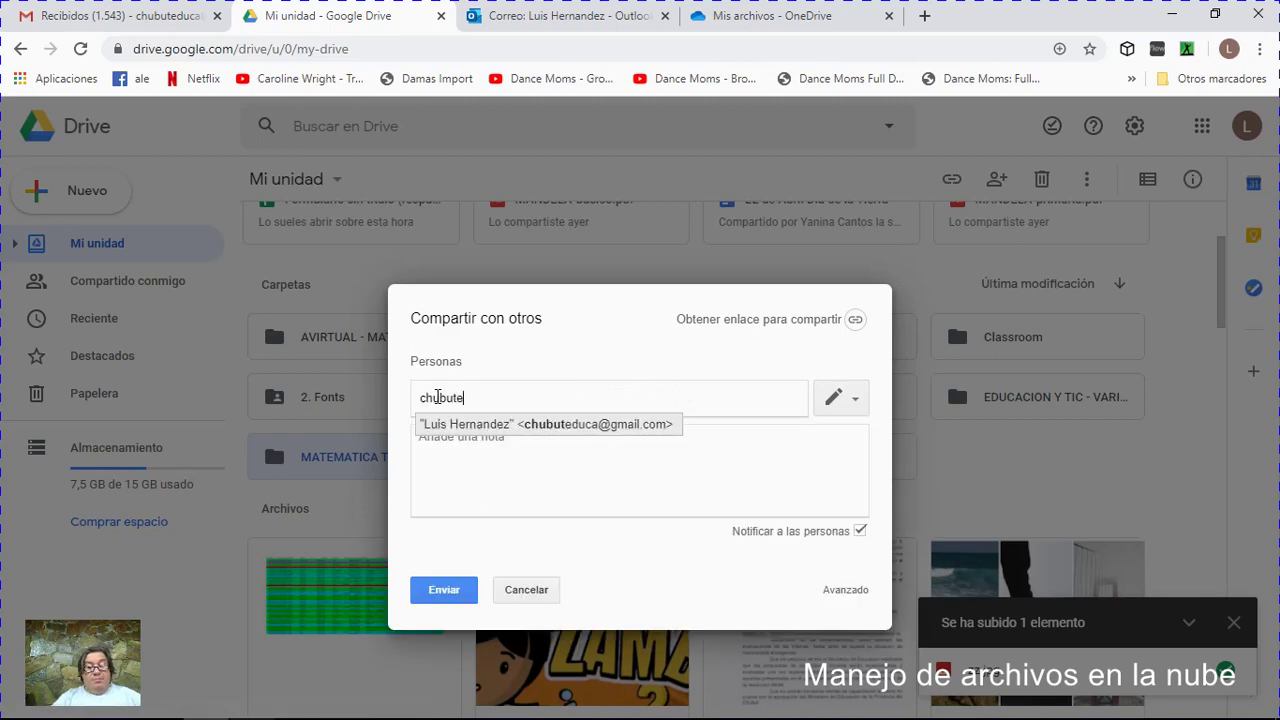
{"action": "type", "text": "duca@"}
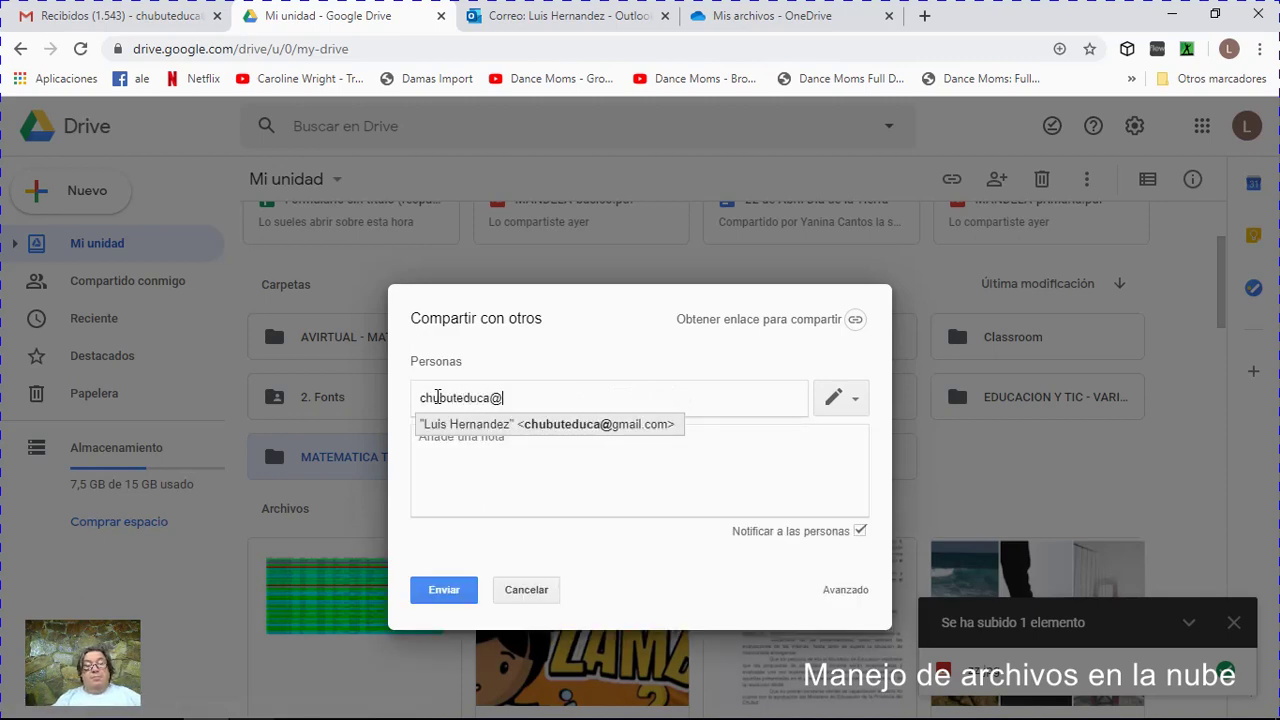
{"action": "left_click", "coordinate": [546, 428]}
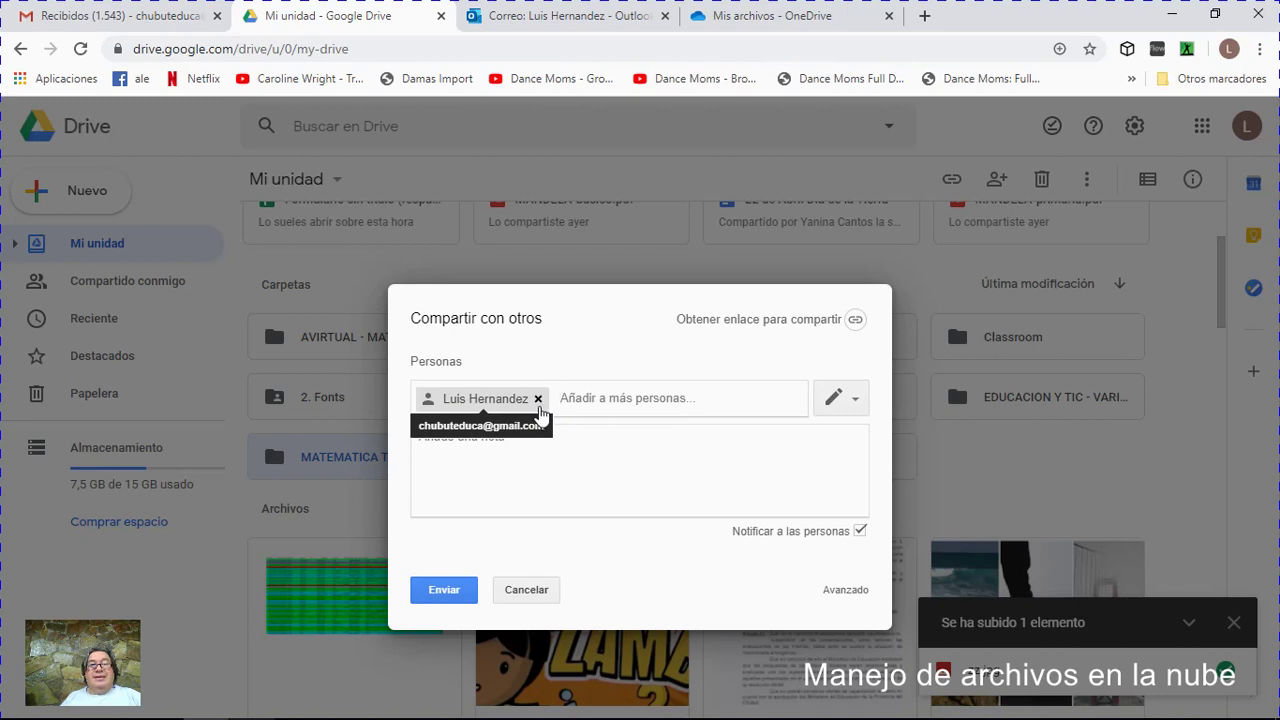
{"action": "left_click", "coordinate": [848, 322]}
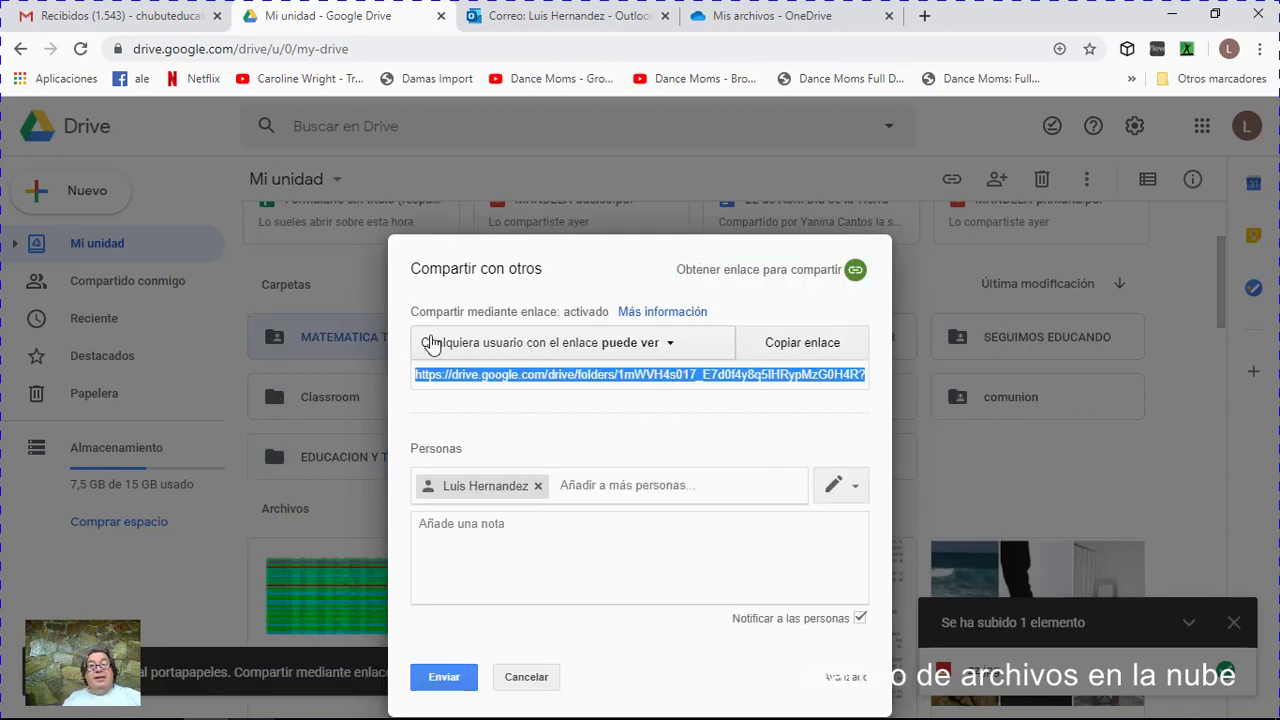
{"action": "left_click", "coordinate": [634, 352]}
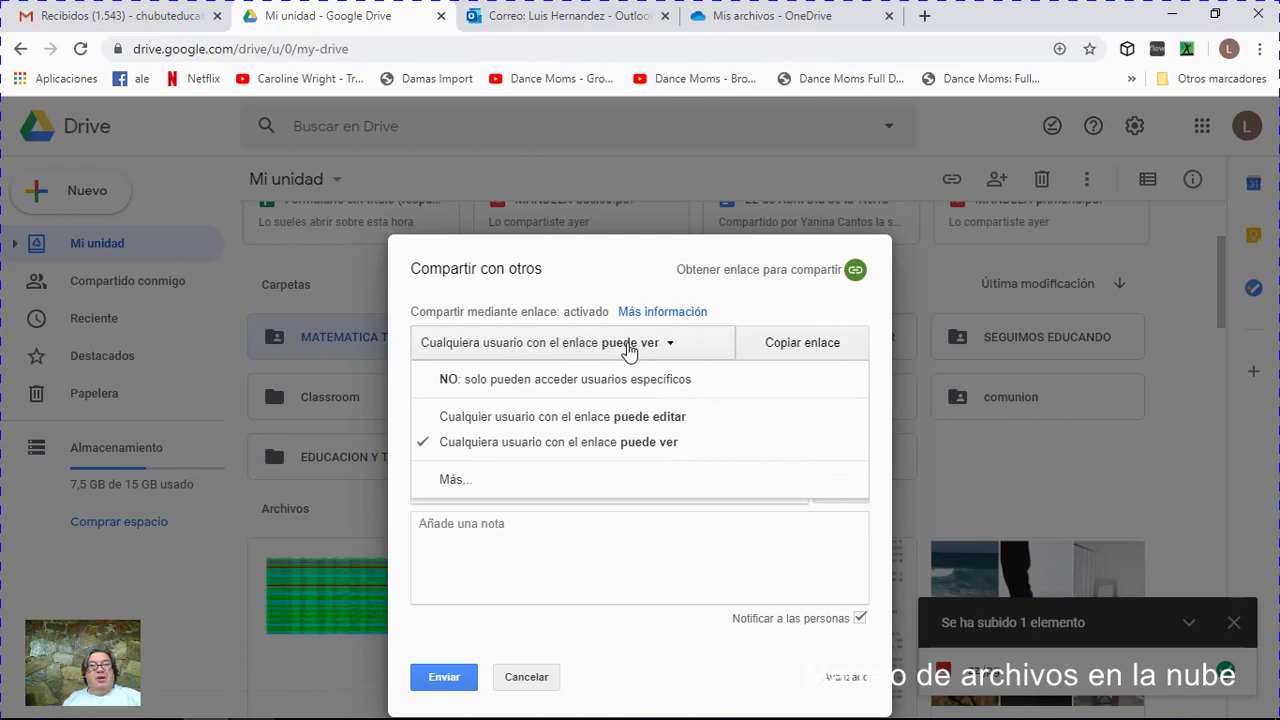
{"action": "left_click", "coordinate": [800, 352]}
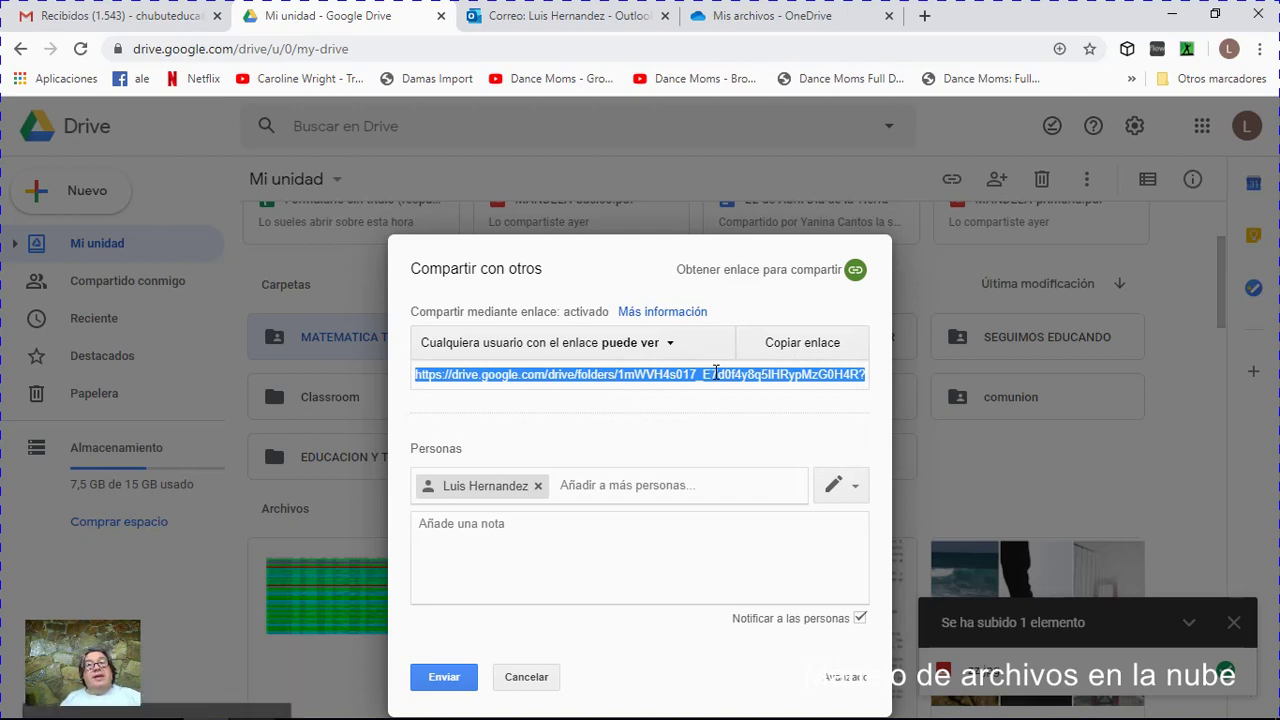
{"action": "left_click", "coordinate": [518, 677]}
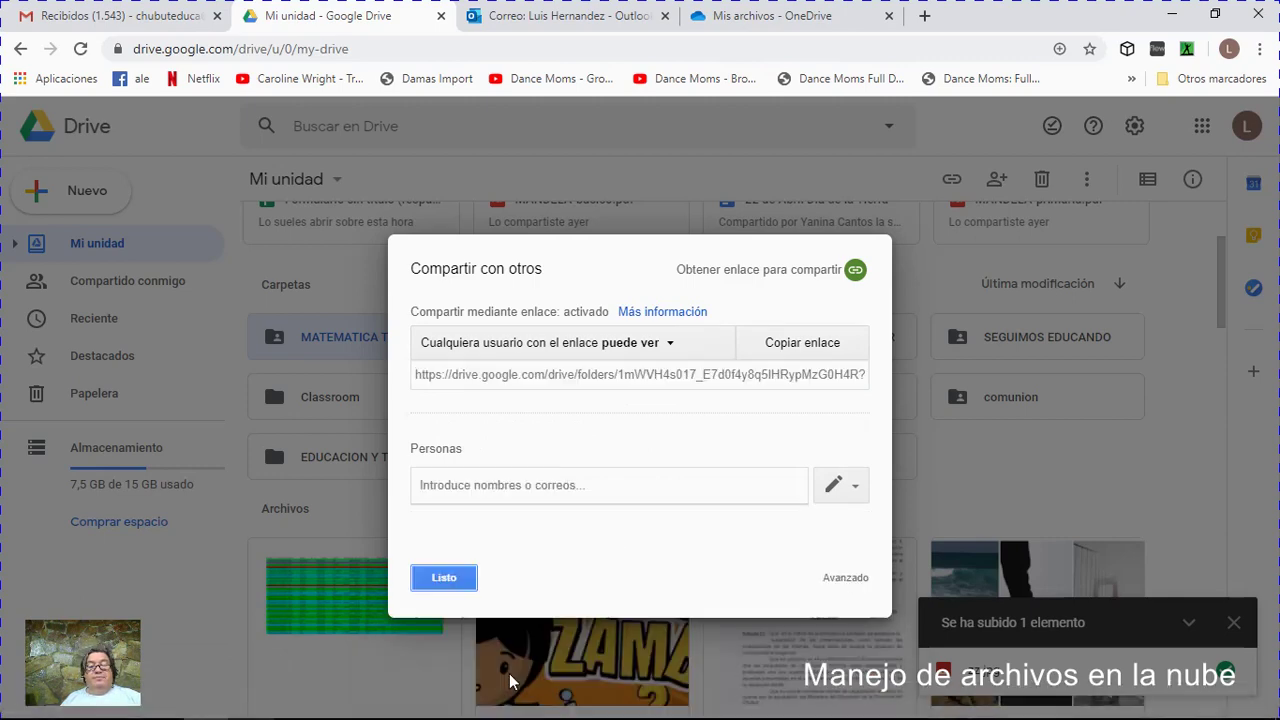
{"action": "left_click", "coordinate": [428, 577]}
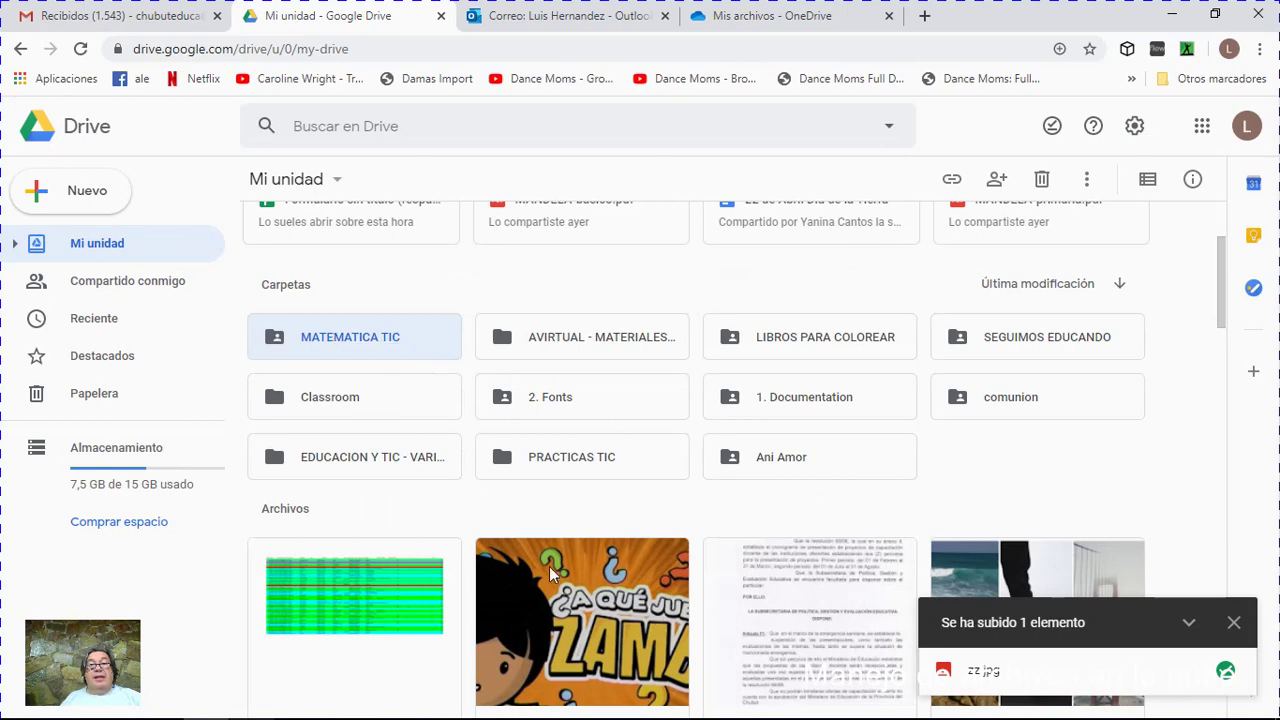
- Make zz.jpg viewable by anyone with the link and copy its share link
{"action": "scroll", "coordinate": [560, 500], "scroll_direction": "down", "scroll_amount": 2}
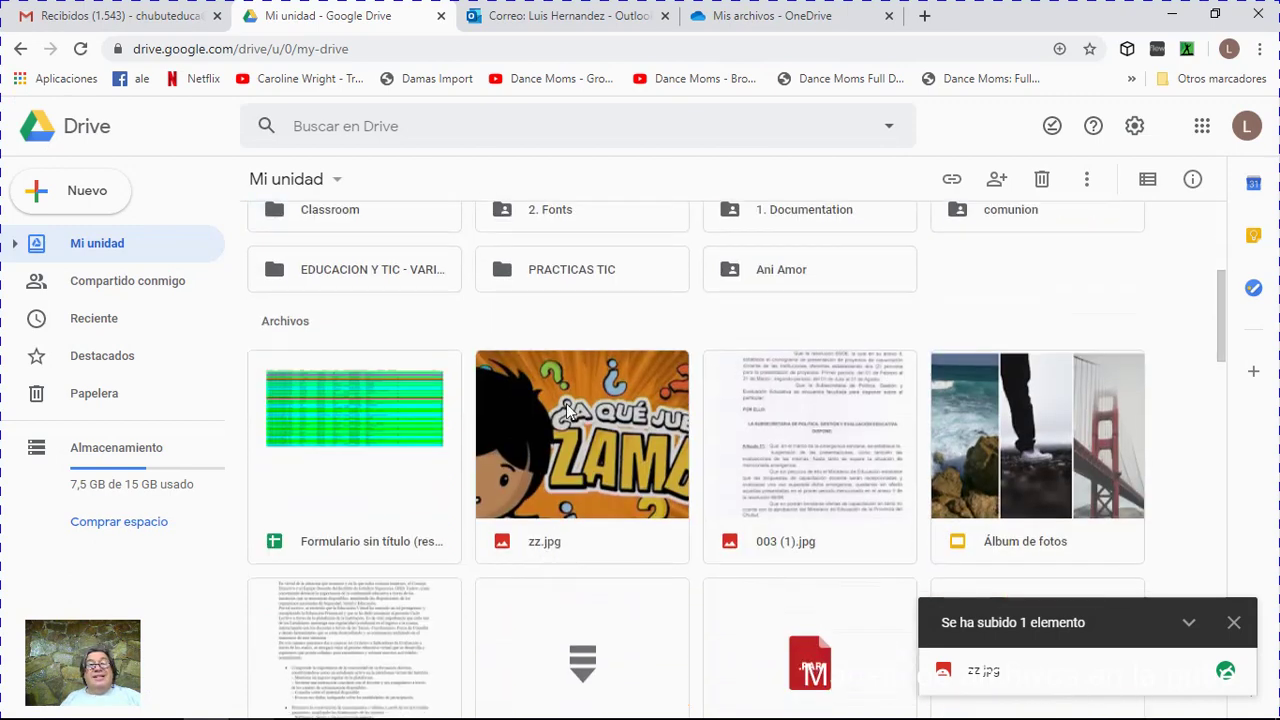
{"action": "right_click", "coordinate": [567, 410]}
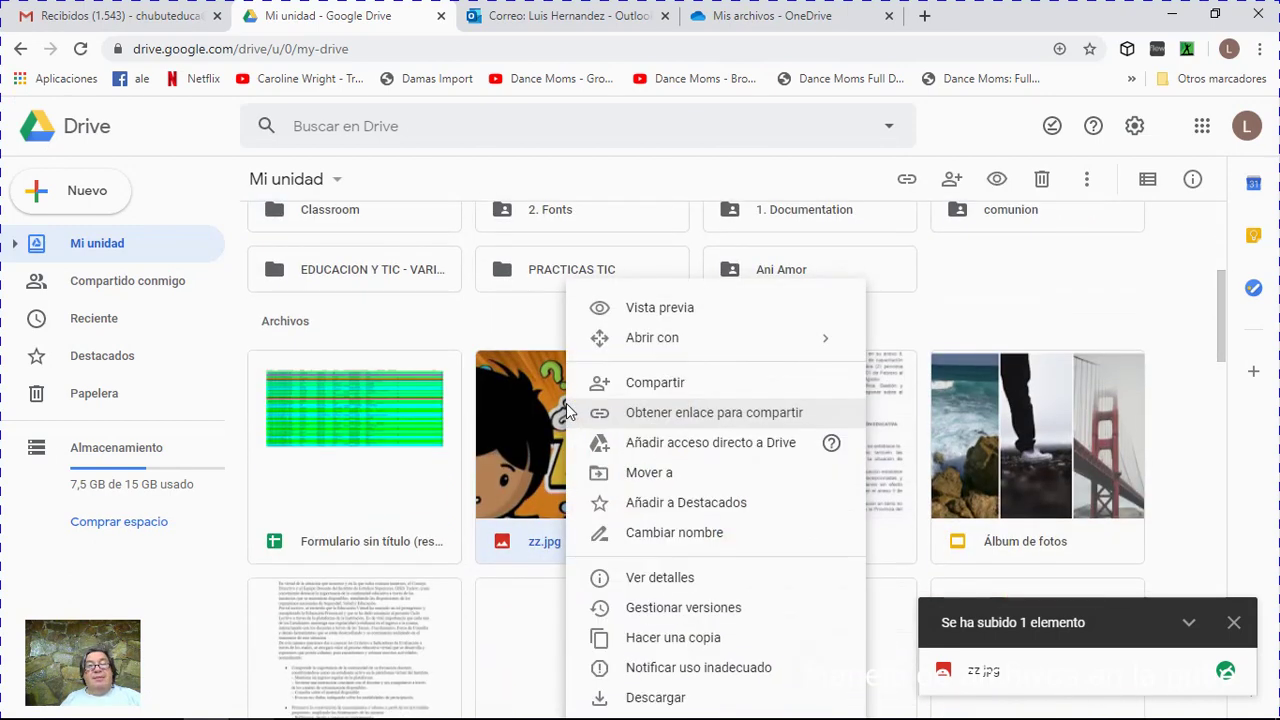
{"action": "left_click", "coordinate": [634, 390]}
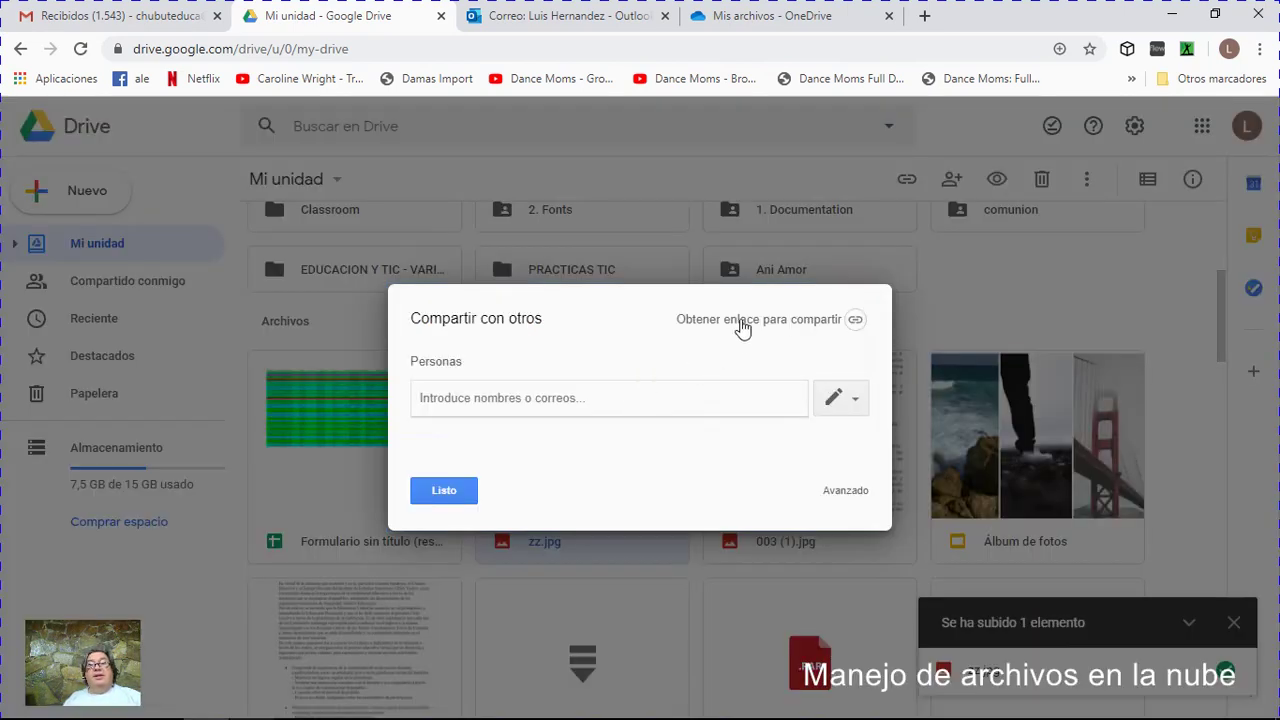
{"action": "left_click", "coordinate": [741, 328]}
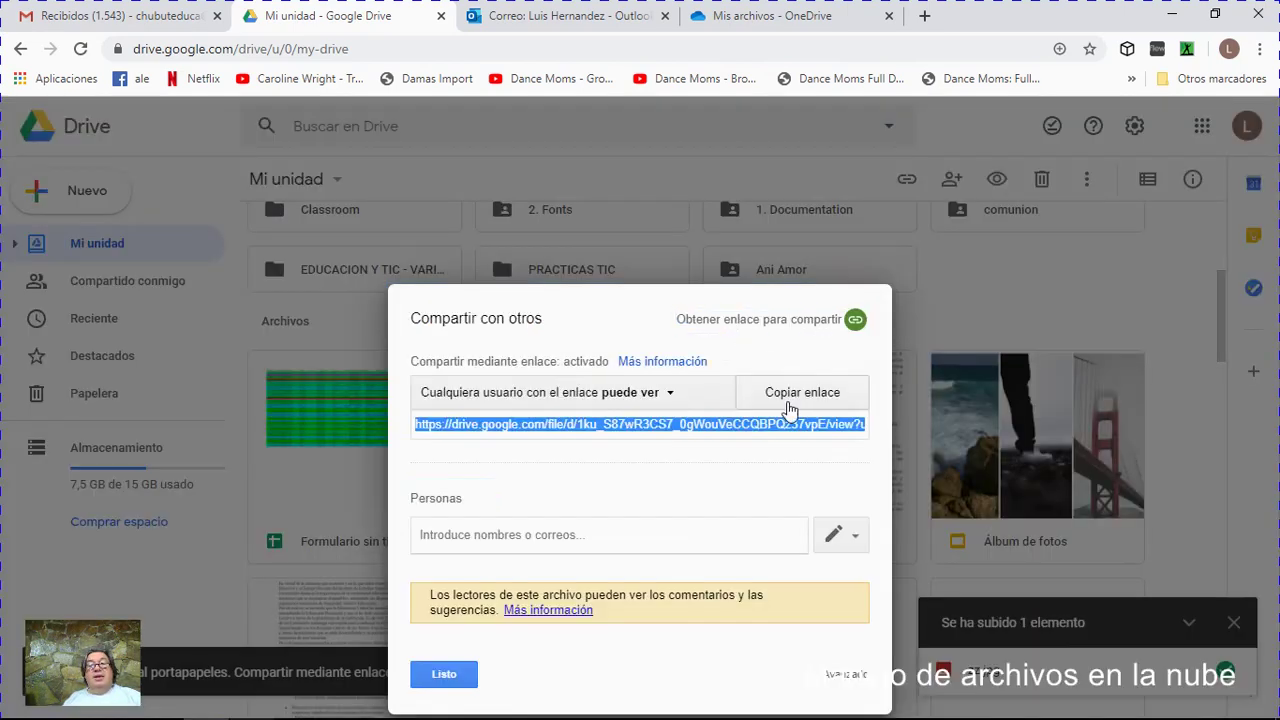
{"action": "left_click", "coordinate": [790, 399]}
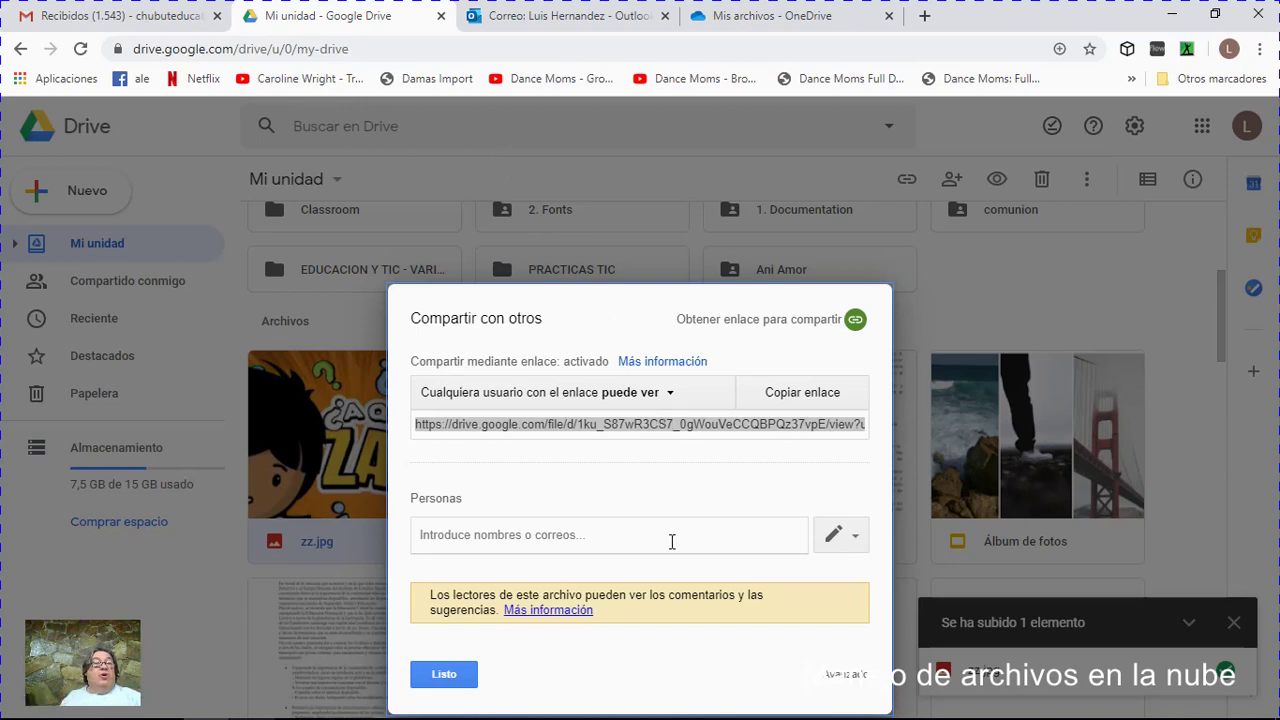
{"action": "left_click", "coordinate": [444, 675]}
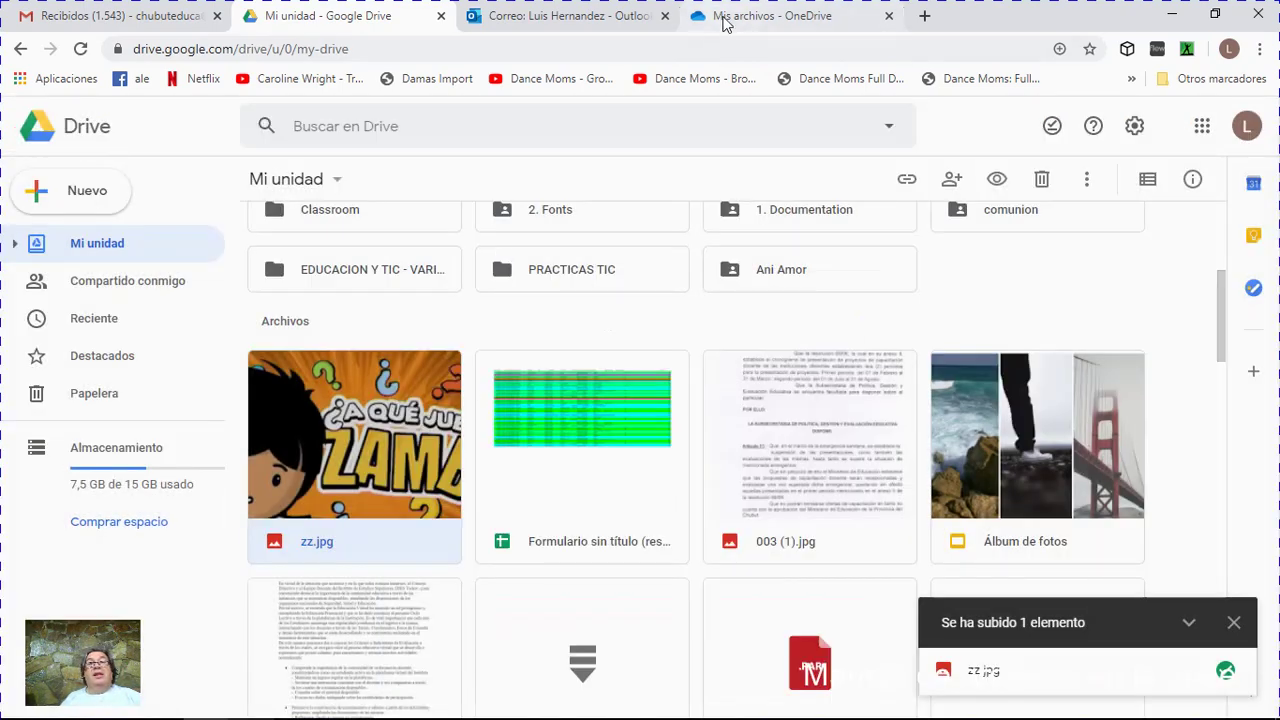
- In OneDrive, make the 25 fonts folder's share link view-only by turning off 'Permitir la edición'
{"action": "left_click", "coordinate": [760, 15]}
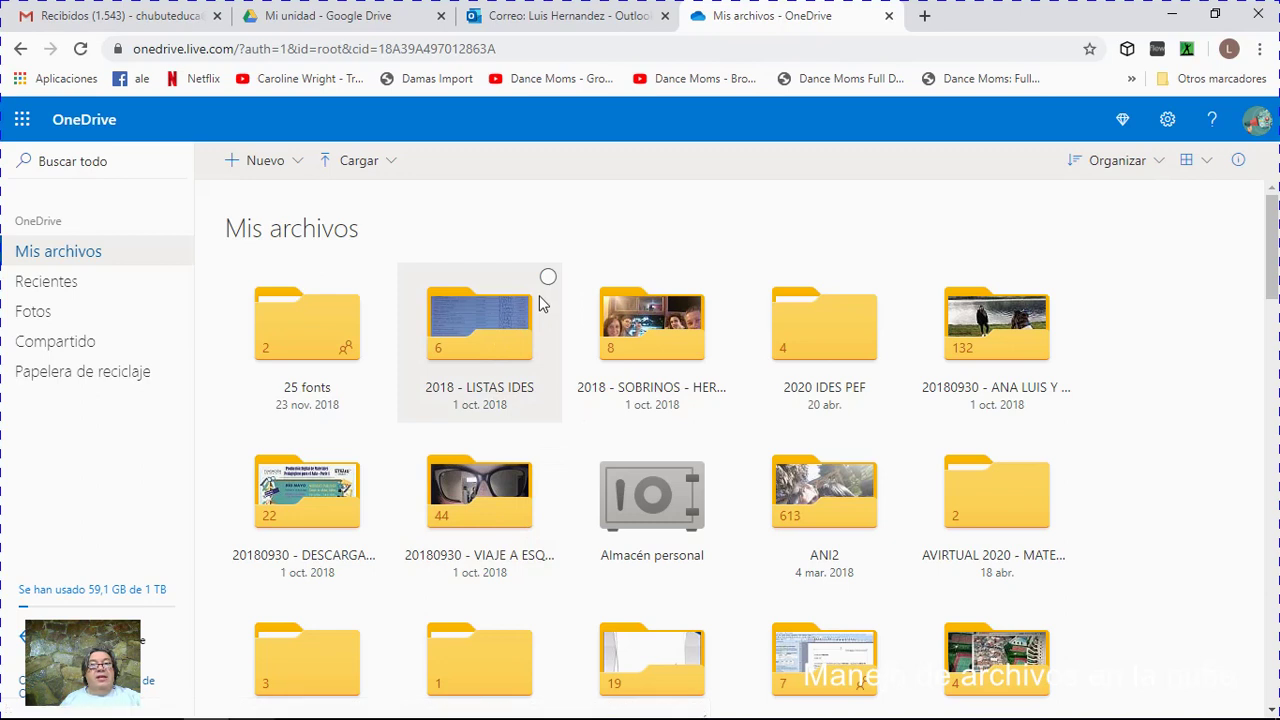
{"action": "left_click", "coordinate": [376, 278]}
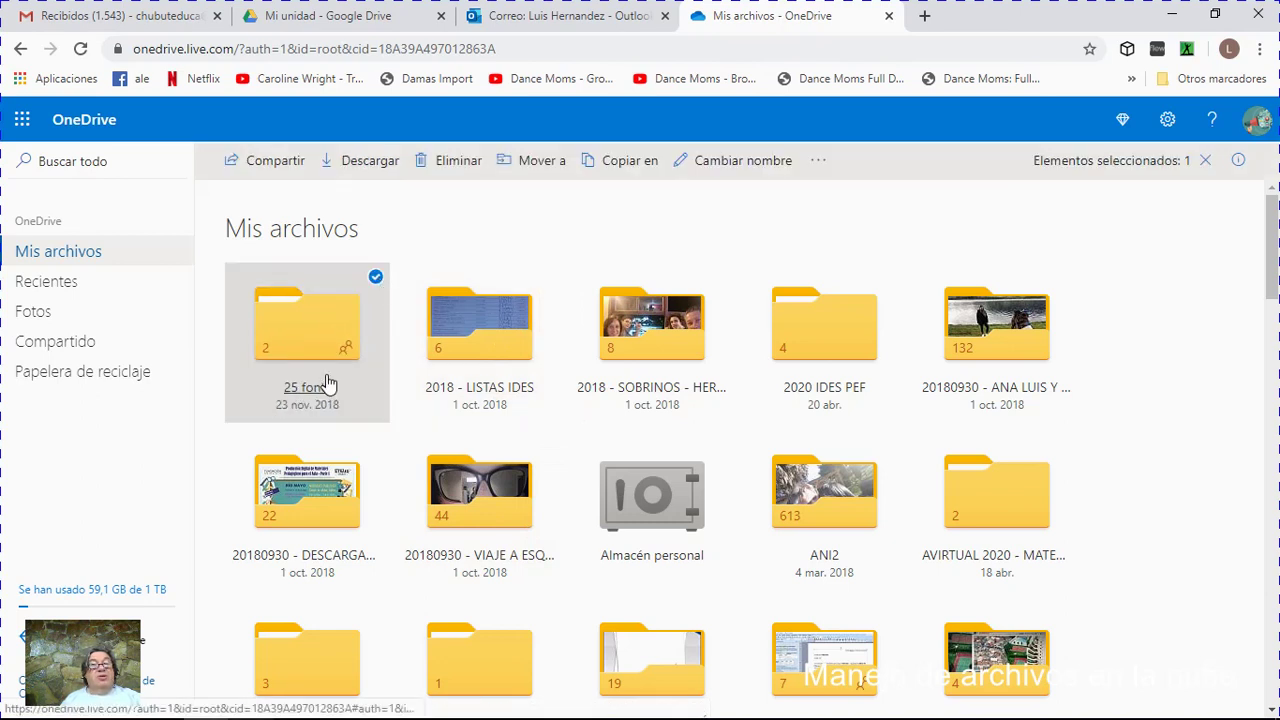
{"action": "left_click", "coordinate": [287, 175]}
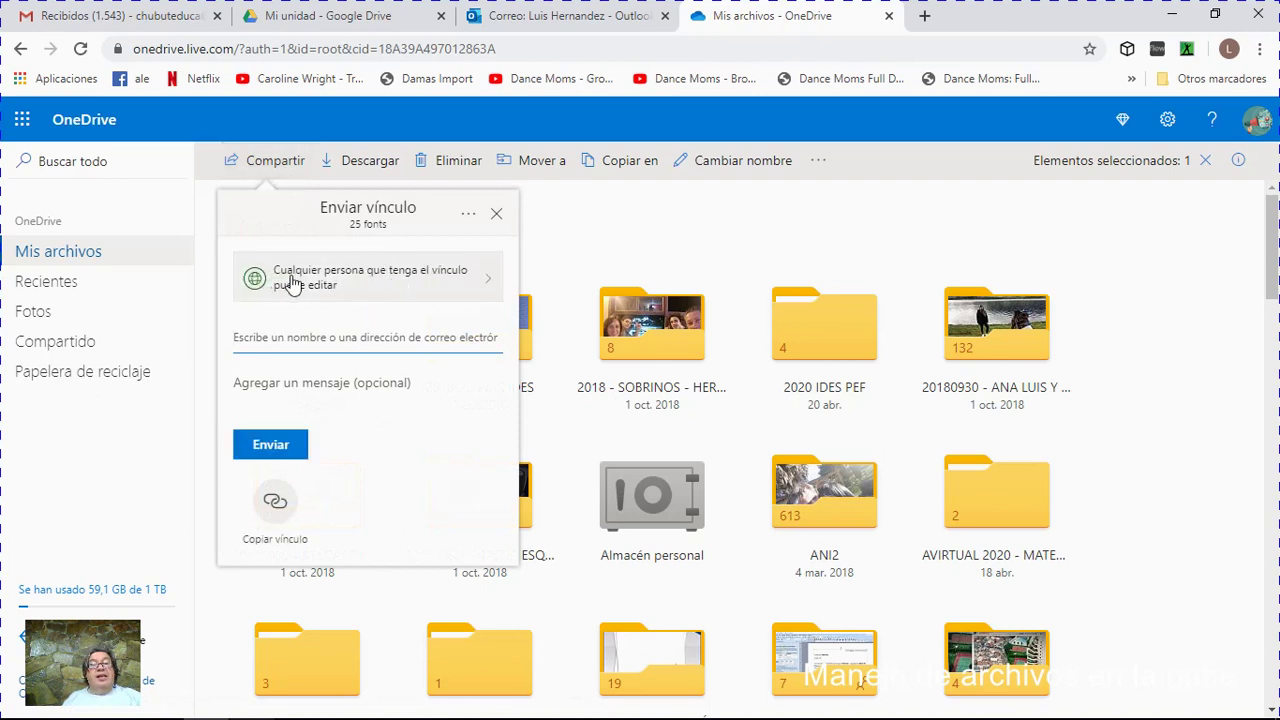
{"action": "left_click", "coordinate": [380, 288]}
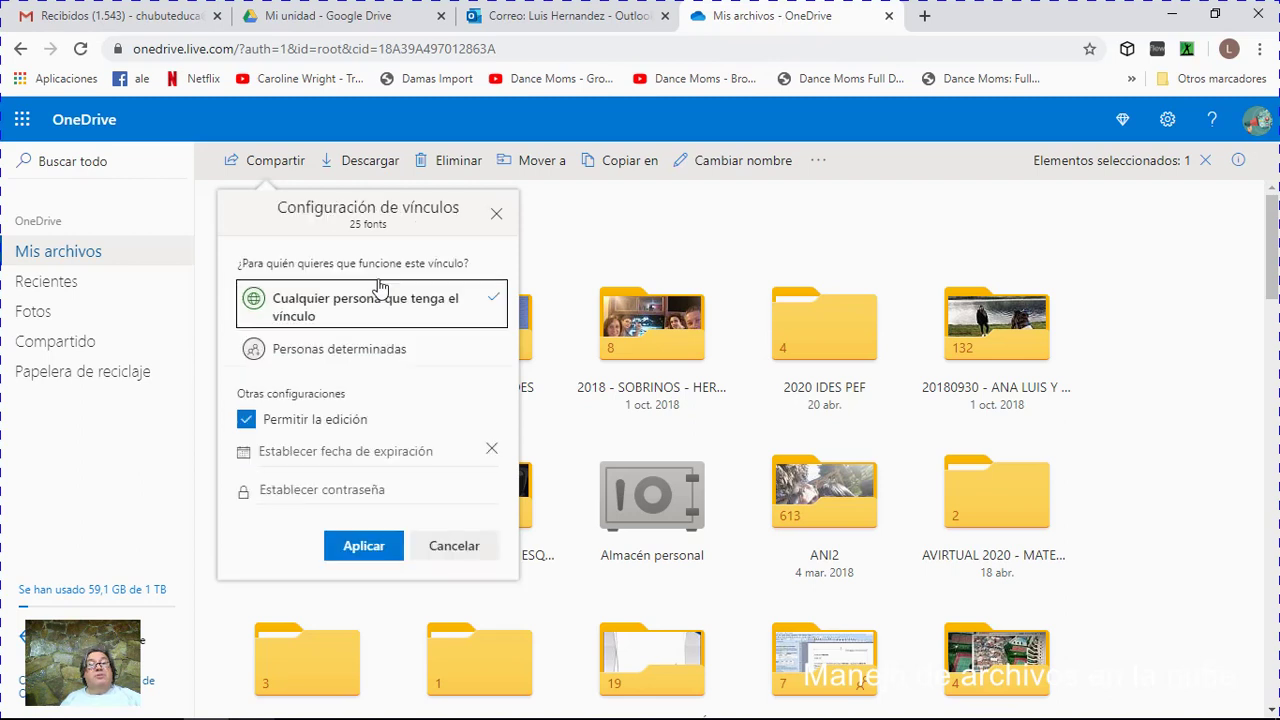
{"action": "left_click", "coordinate": [246, 421]}
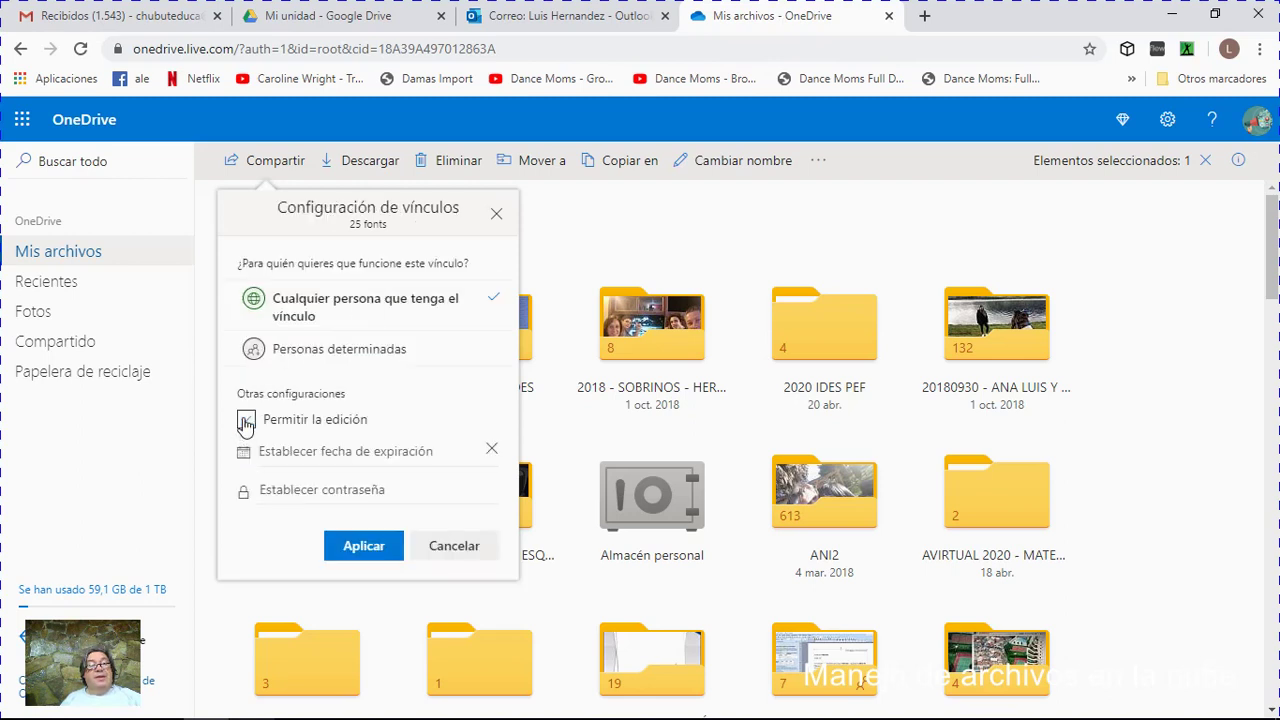
{"action": "left_click", "coordinate": [360, 547]}
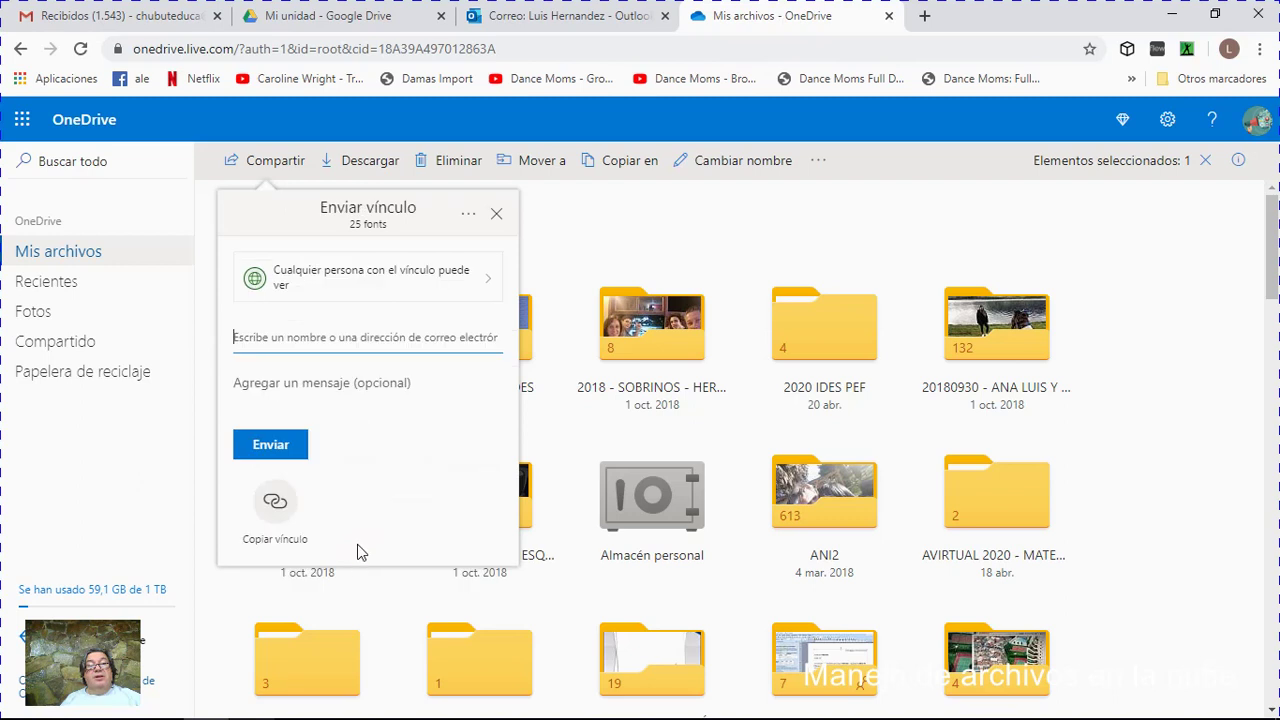
- Copy the 25 fonts folder's view-only link and dismiss the confirmation
{"action": "left_click", "coordinate": [280, 508]}
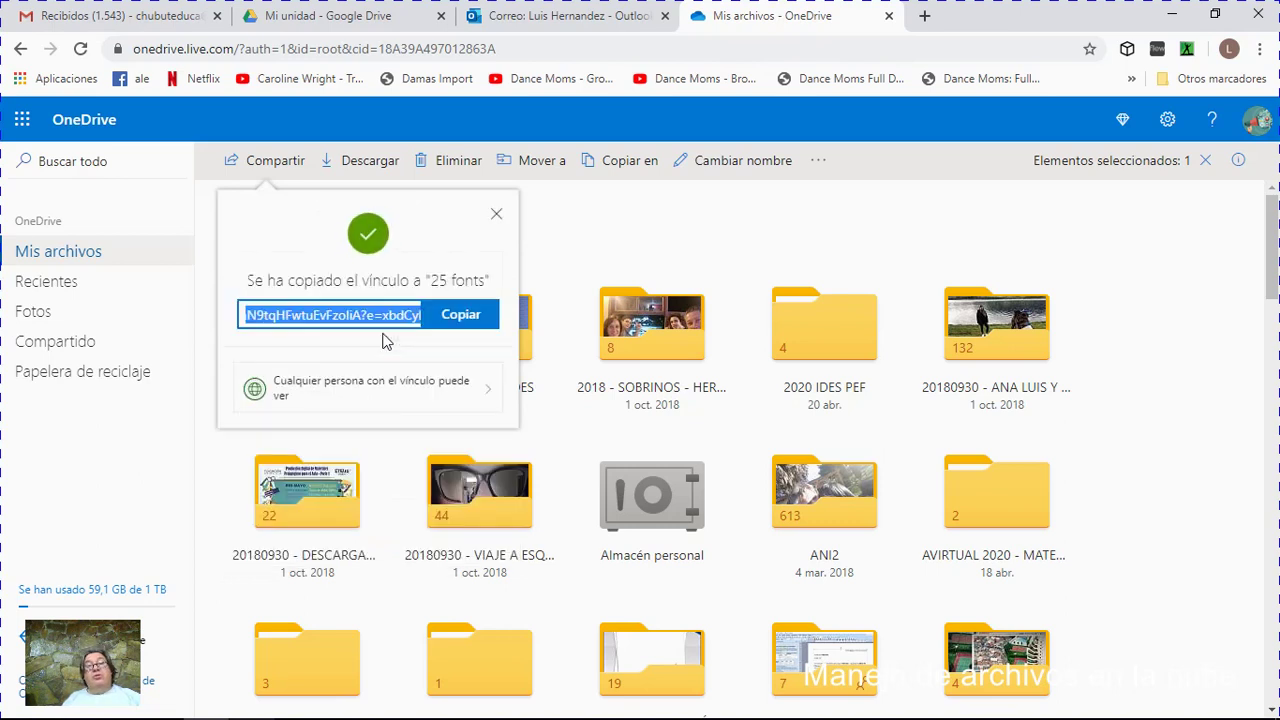
{"action": "left_click", "coordinate": [441, 318]}
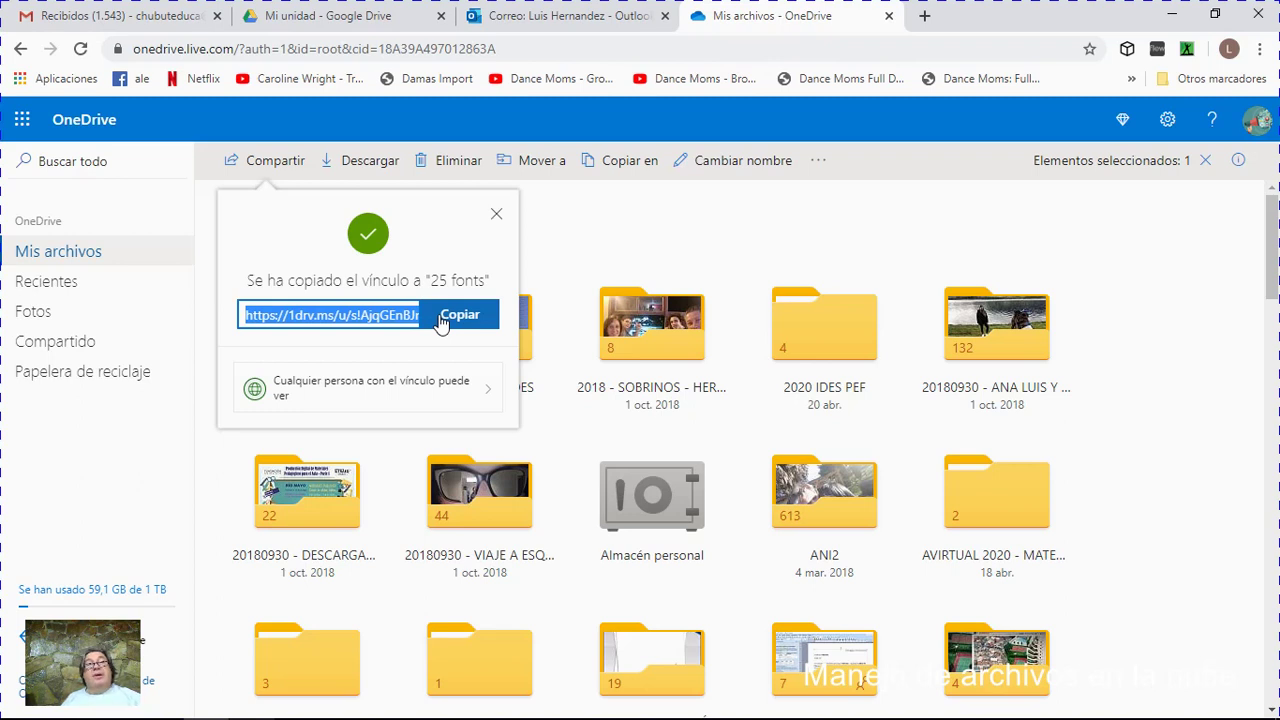
{"action": "left_click", "coordinate": [498, 217]}
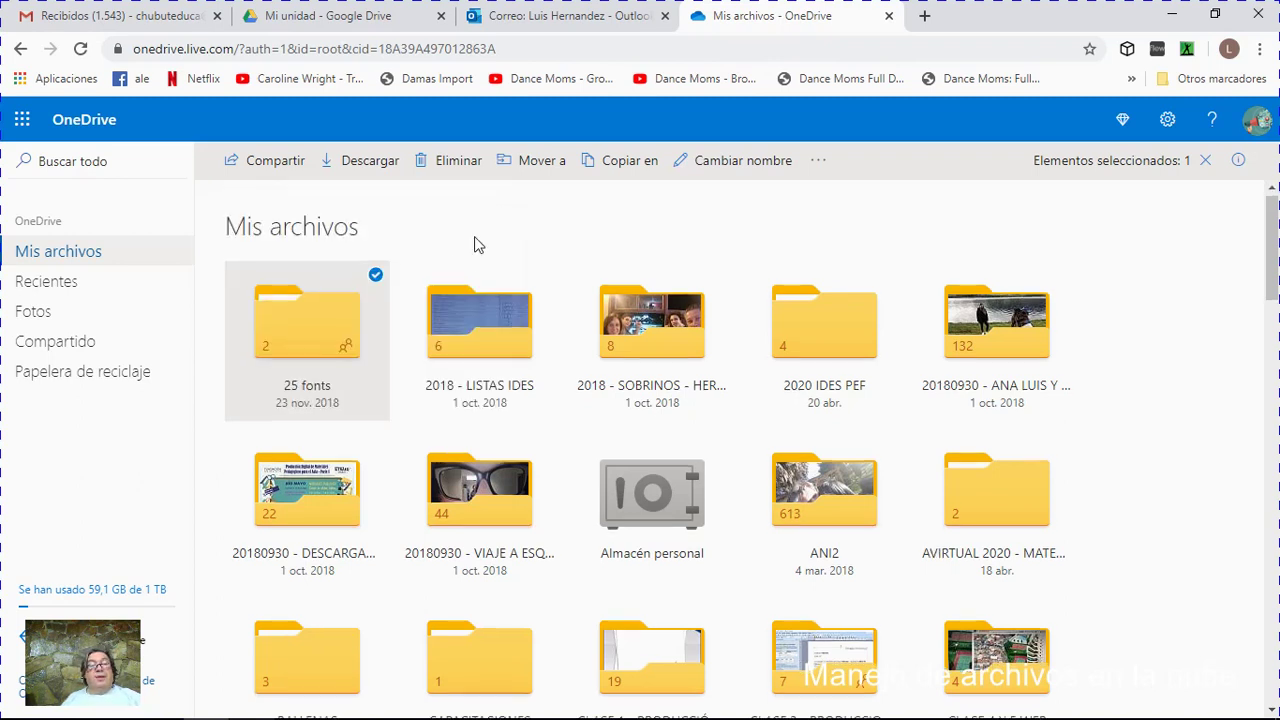
- Deselect 25 fonts and share the '2019 - IDES - …GÍA - 1º PEF' Word document instead
{"action": "scroll", "coordinate": [474, 250], "scroll_direction": "down", "scroll_amount": 10}
{"action": "scroll", "coordinate": [476, 266], "scroll_direction": "down", "scroll_amount": 10}
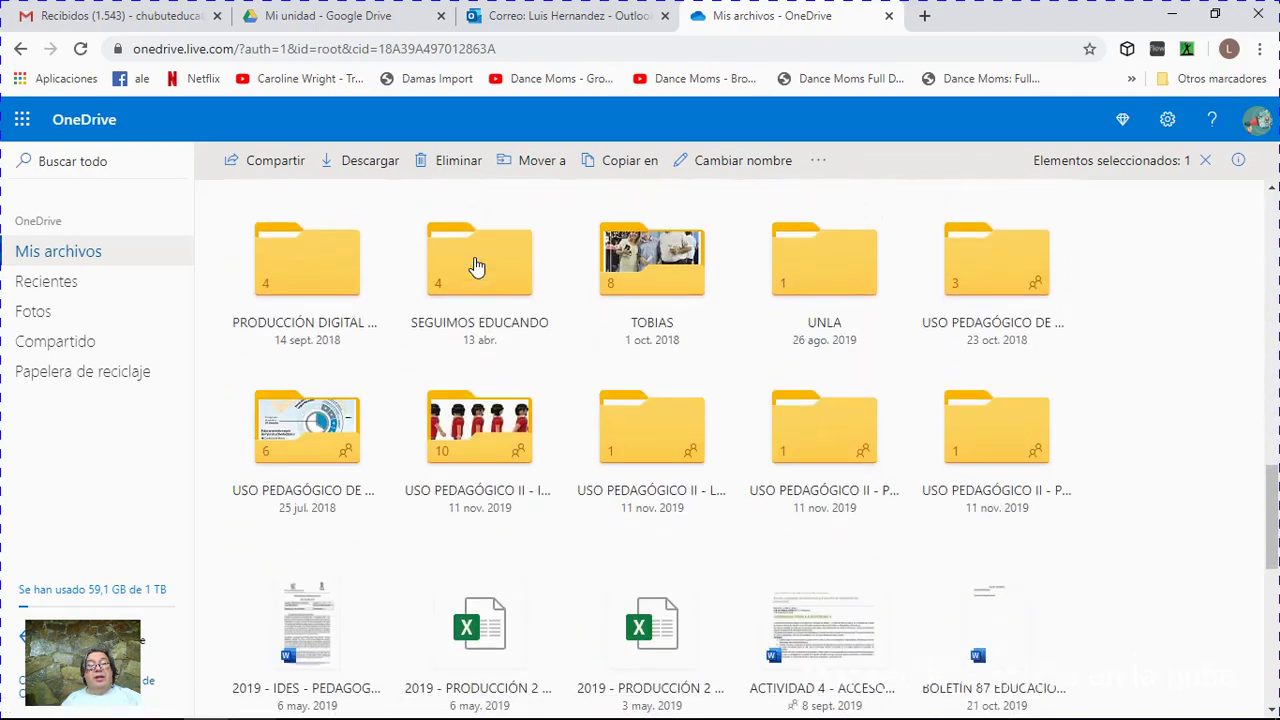
{"action": "scroll", "coordinate": [476, 266], "scroll_direction": "up", "scroll_amount": 20}
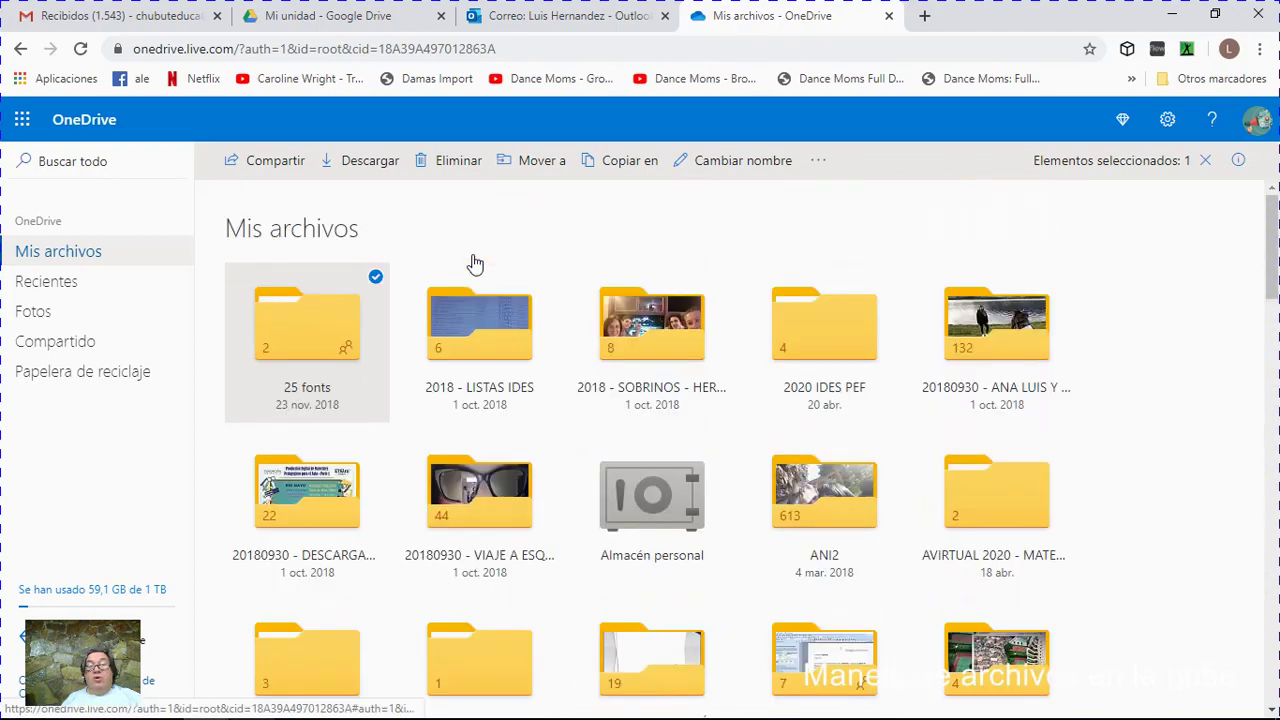
{"action": "left_click", "coordinate": [375, 277]}
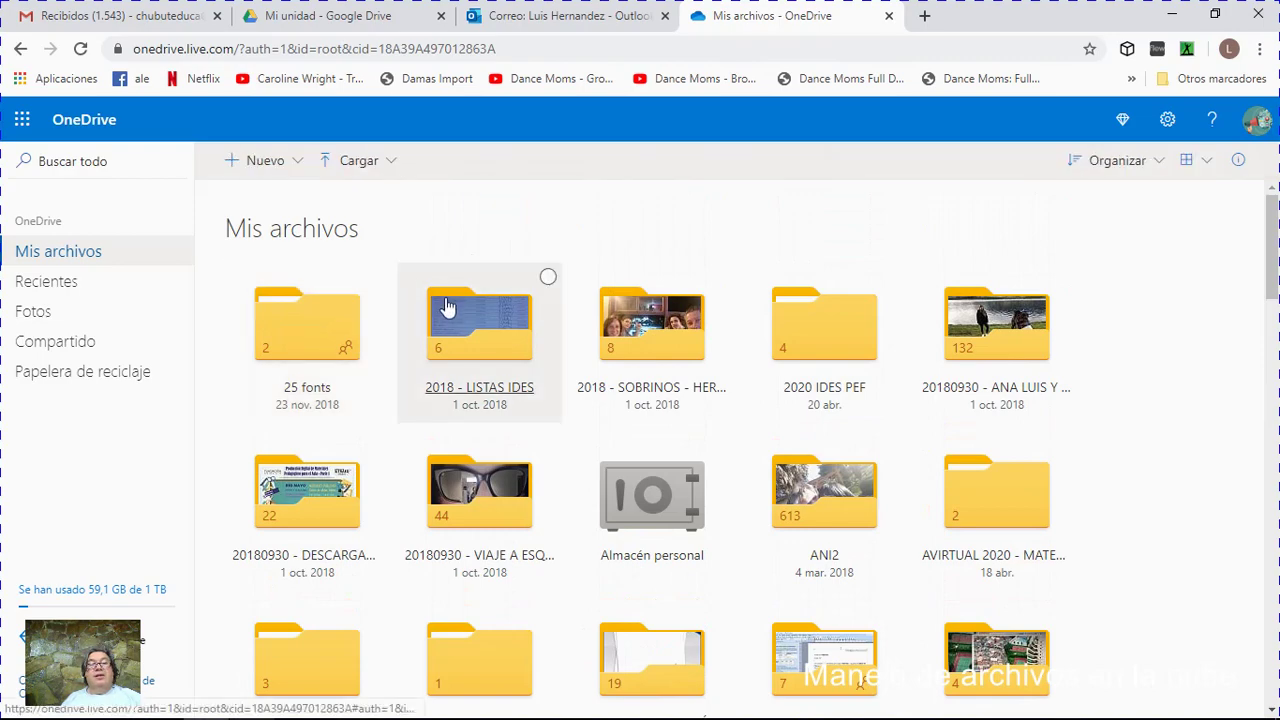
{"action": "scroll", "coordinate": [445, 312], "scroll_direction": "down", "scroll_amount": 10}
{"action": "scroll", "coordinate": [447, 310], "scroll_direction": "down", "scroll_amount": 7}
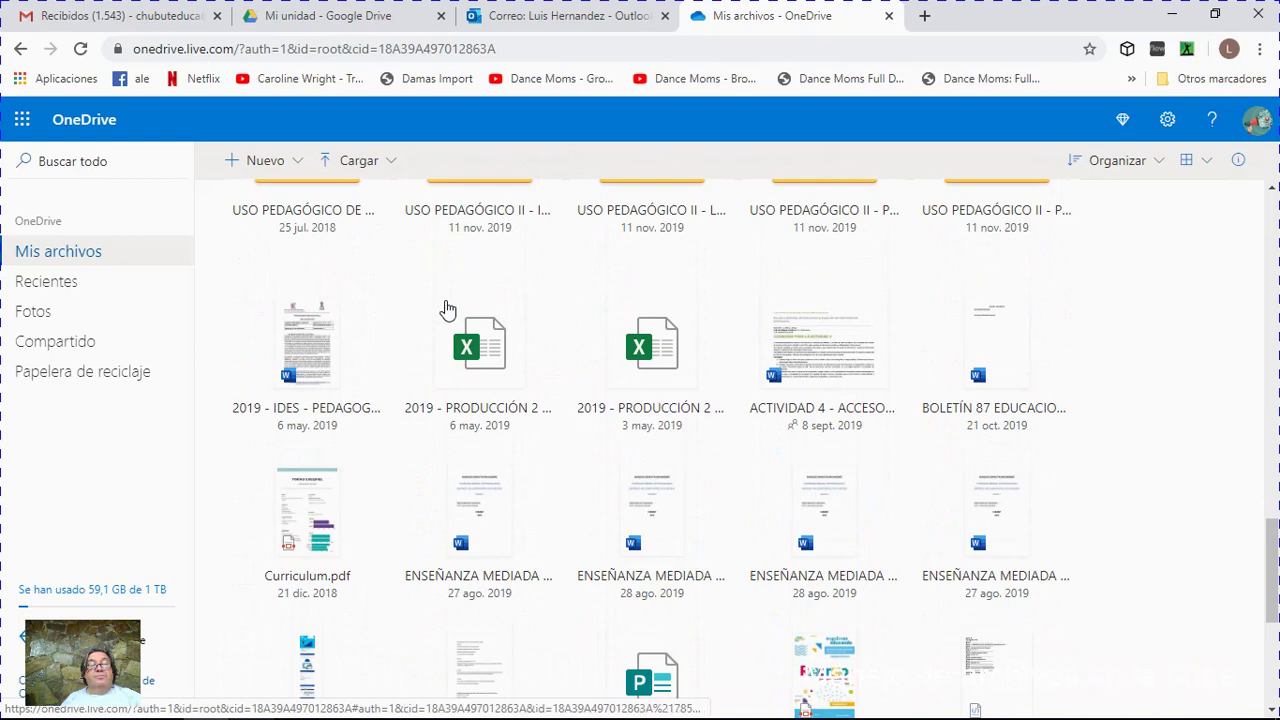
{"action": "left_click", "coordinate": [375, 299]}
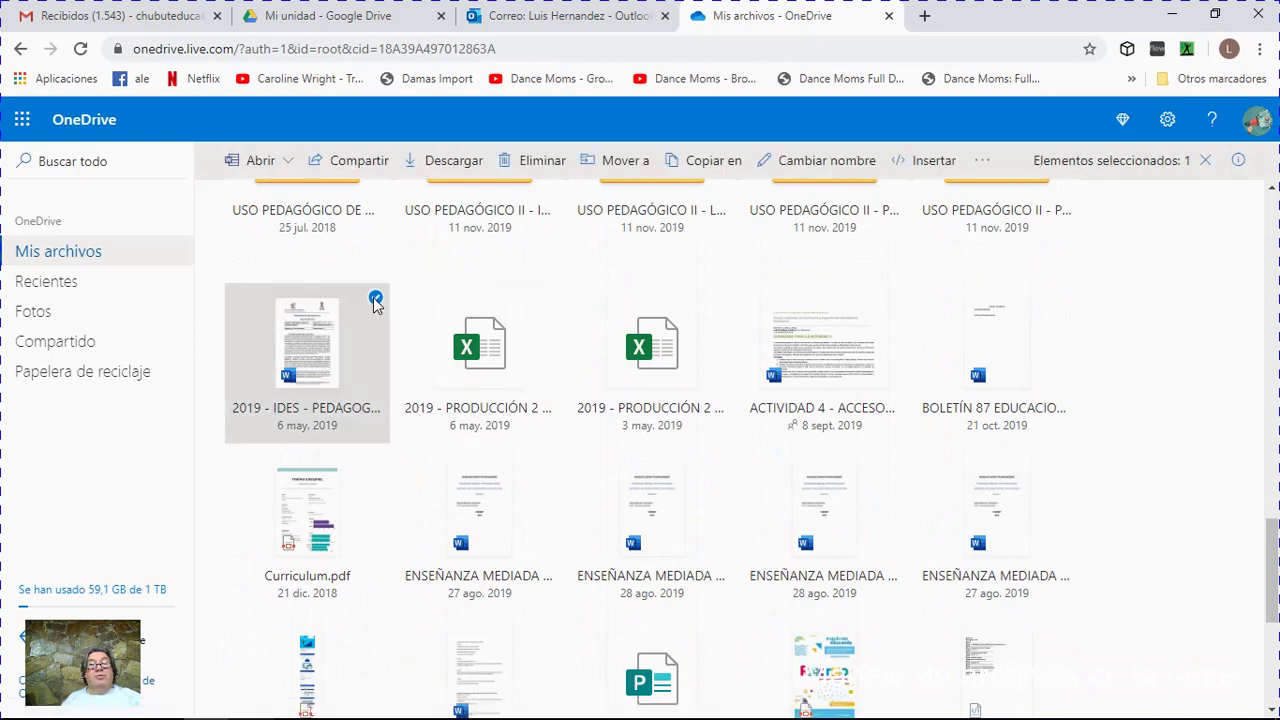
{"action": "left_click", "coordinate": [367, 166]}
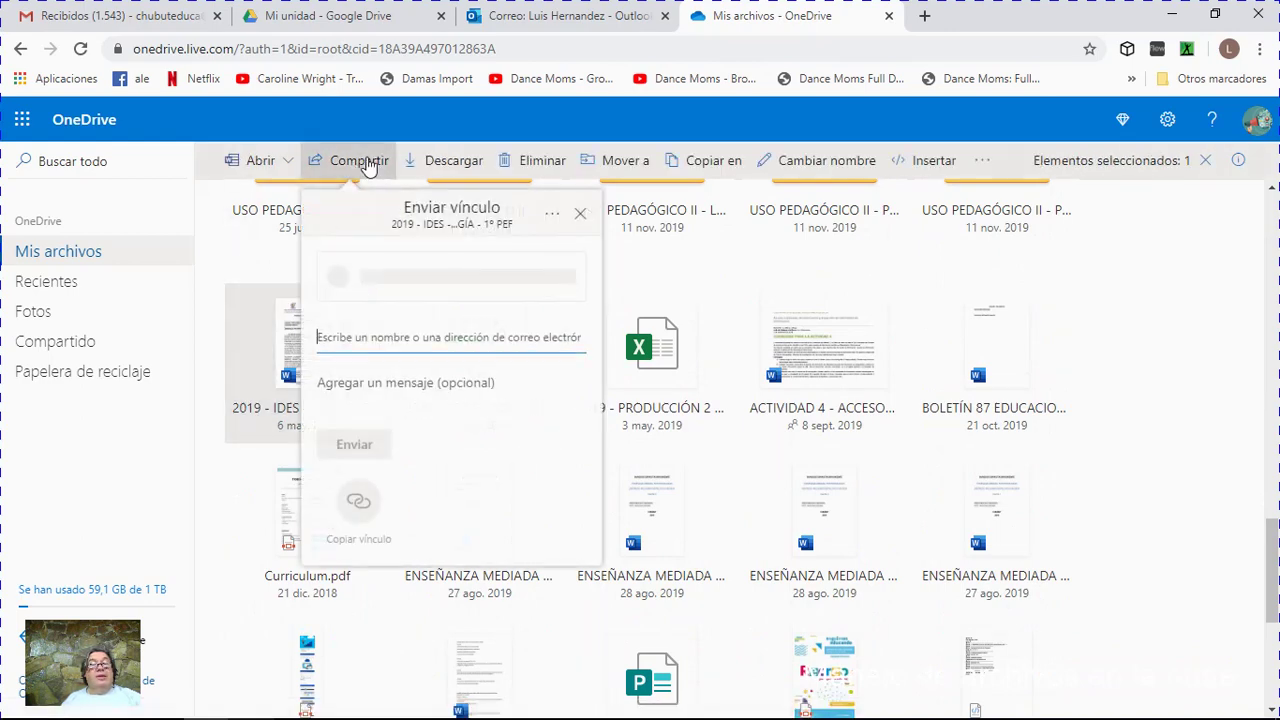